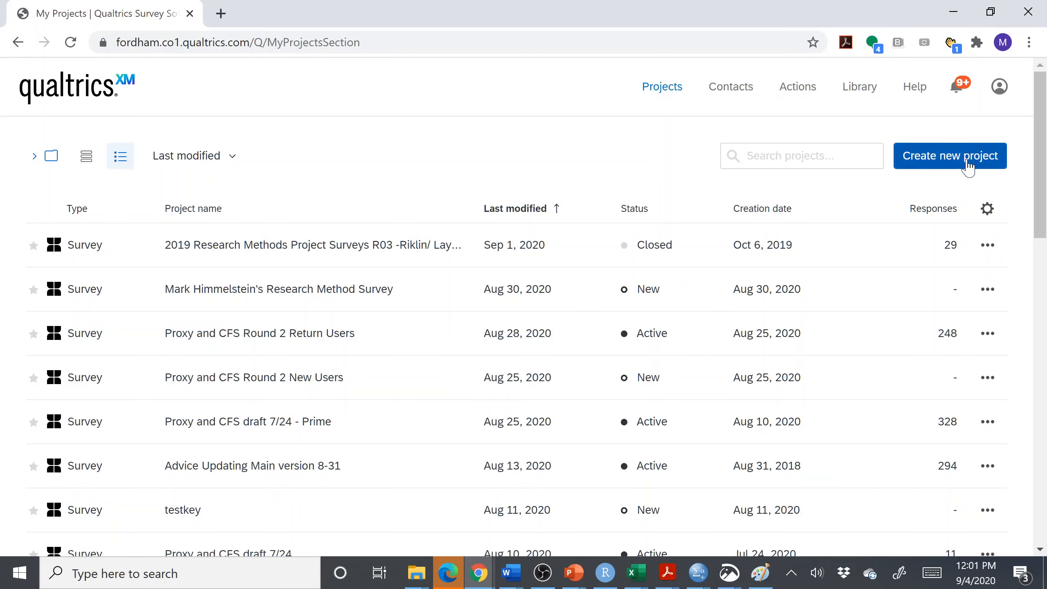
Create a blank survey project titled with the researcher's full name in the possessive followed by "Research Methods Survey"
{"action": "left_click", "coordinate": [967, 167]}
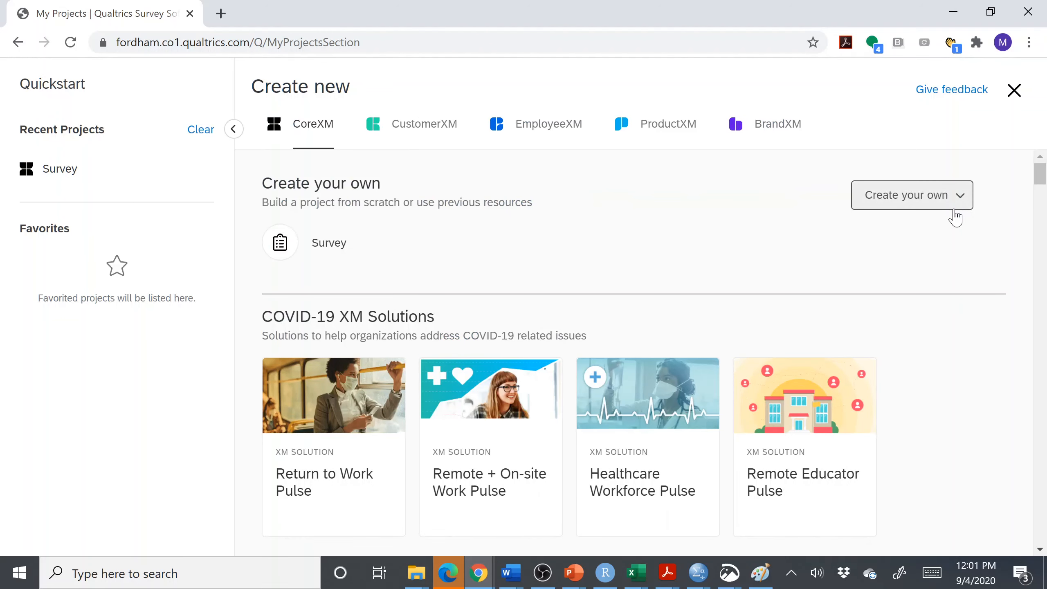
{"action": "left_click", "coordinate": [319, 250]}
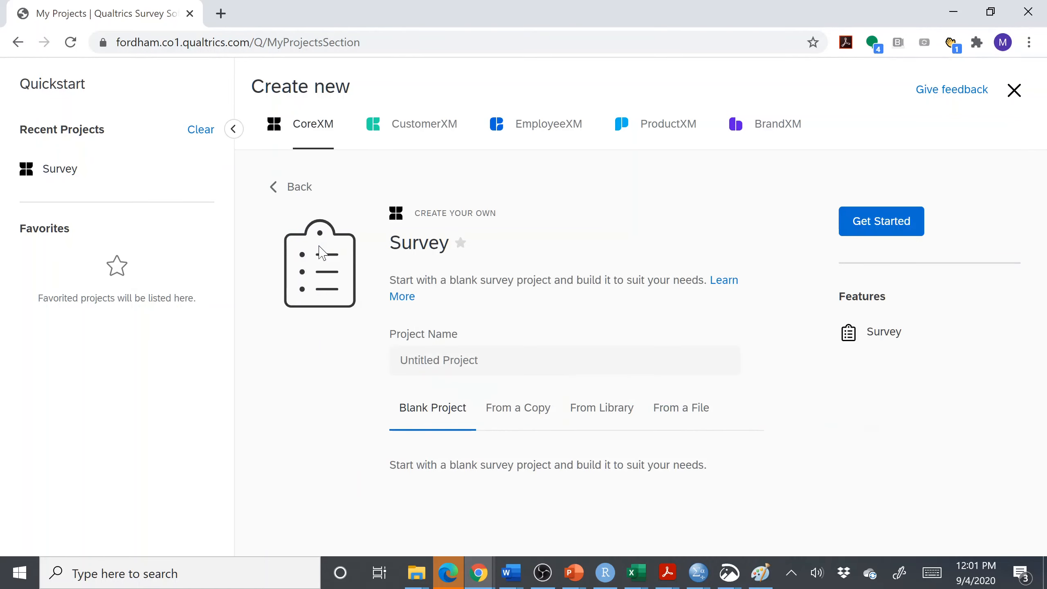
{"action": "left_click", "coordinate": [535, 364]}
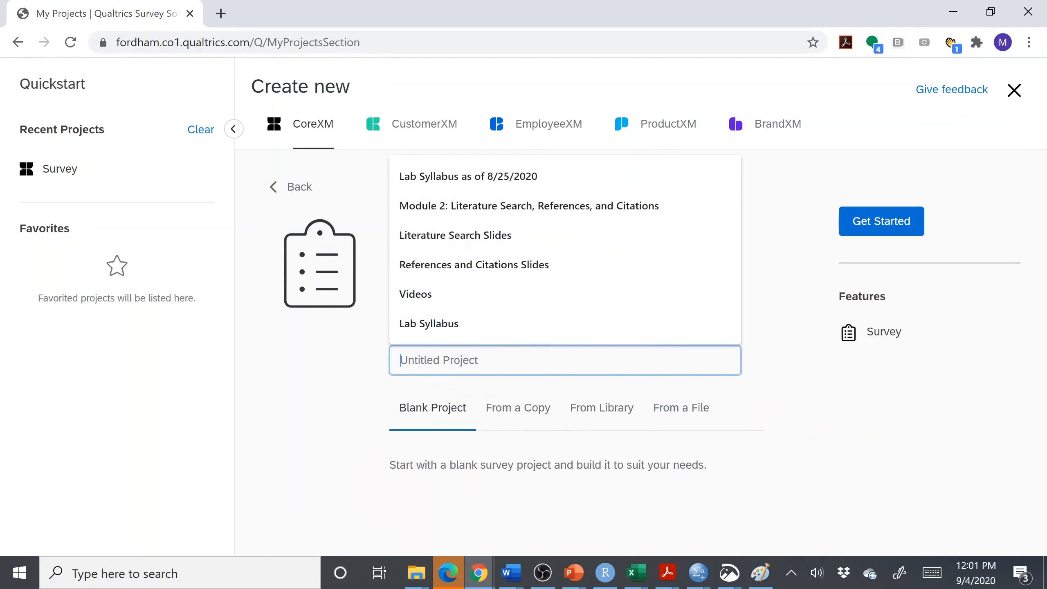
{"action": "type", "text": "Mark Him"}
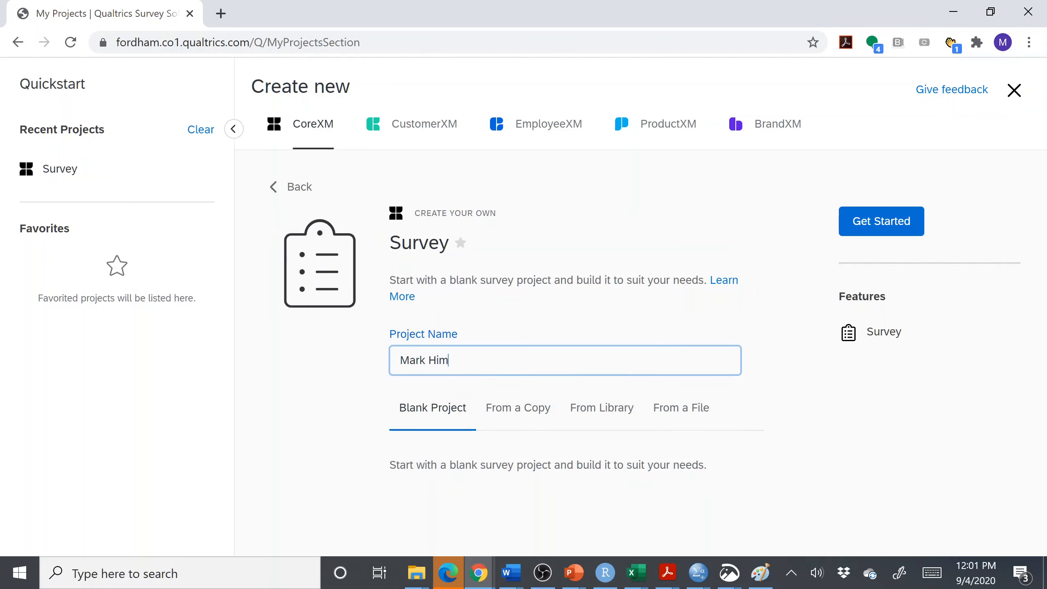
{"action": "type", "text": "melstein's Research Methods Su"}
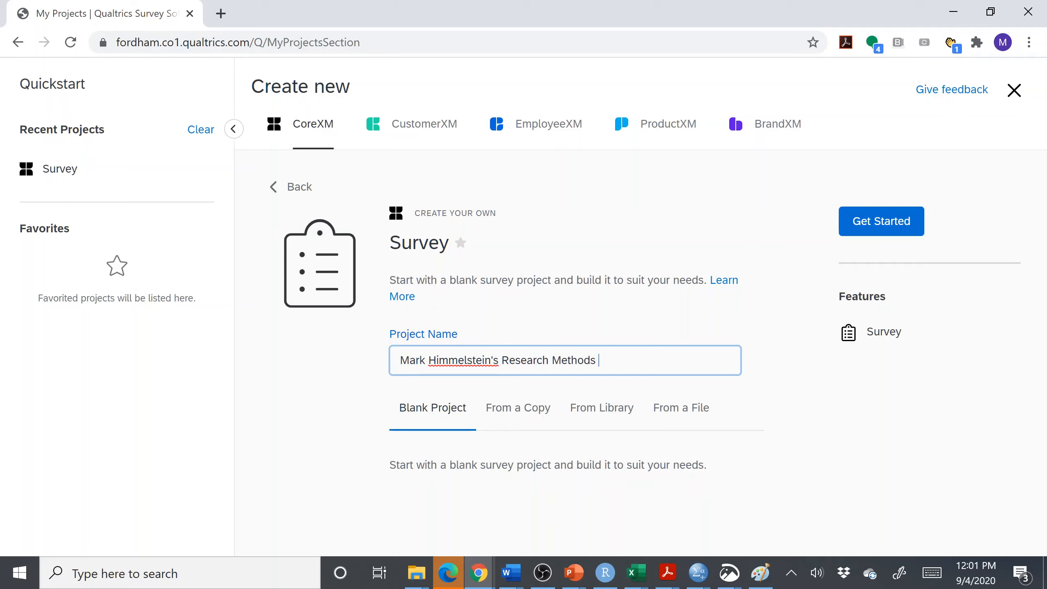
{"action": "type", "text": "rvey"}
{"action": "left_click", "coordinate": [863, 226]}
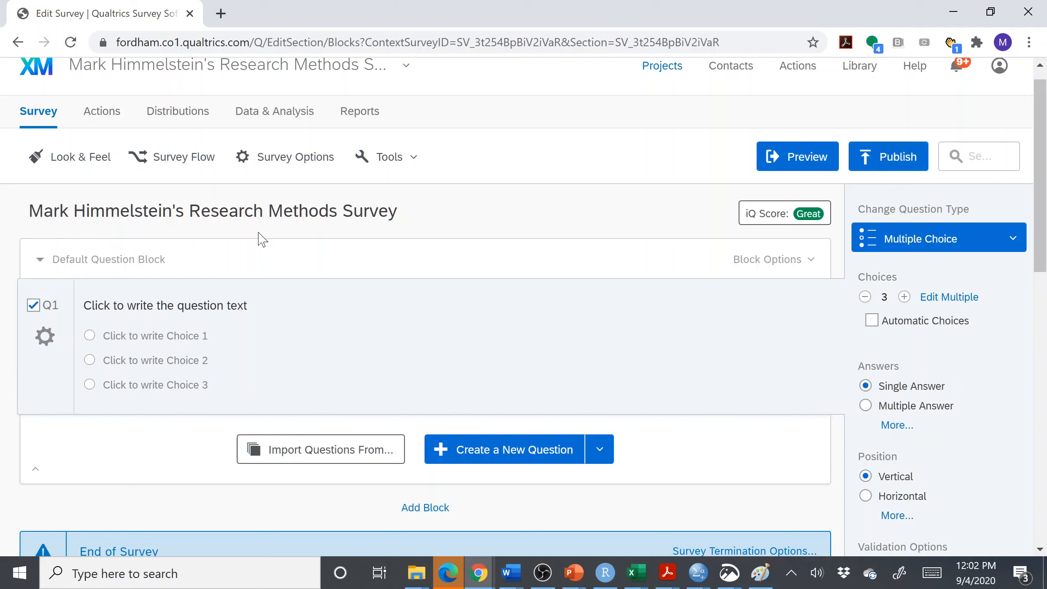
Rename the default question block to "Demographics"
{"action": "left_click", "coordinate": [260, 211]}
{"action": "left_click", "coordinate": [150, 264]}
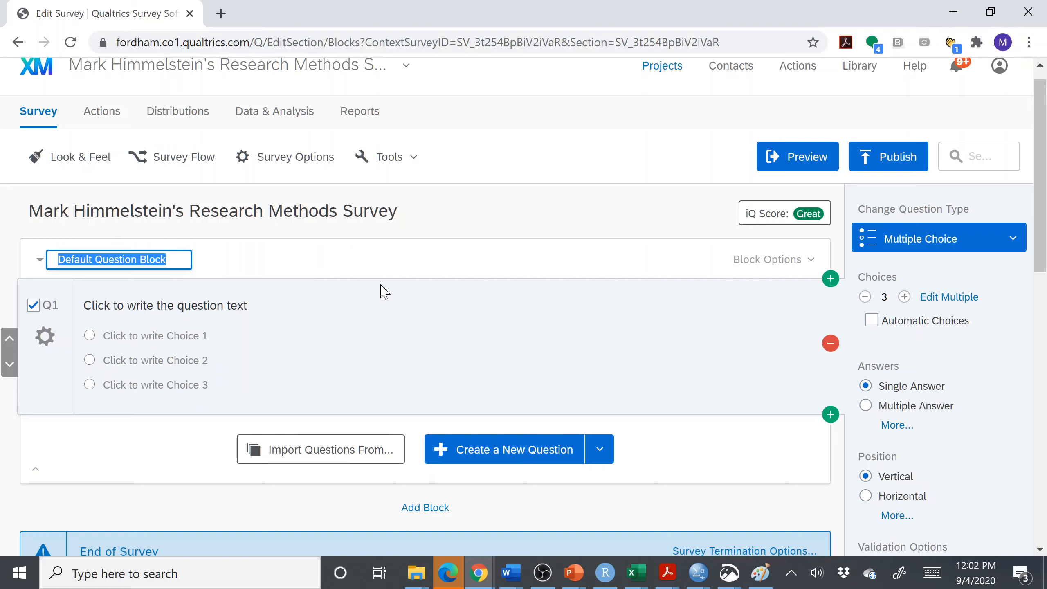
{"action": "type", "text": "Demogra"}
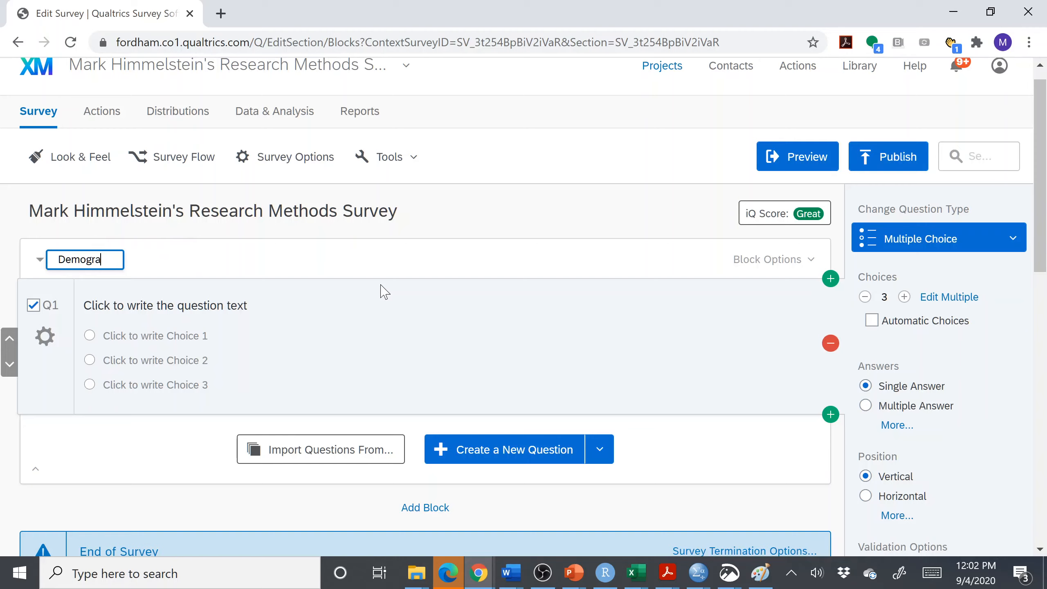
{"action": "type", "text": "phics"}
{"action": "key", "text": "Return"}
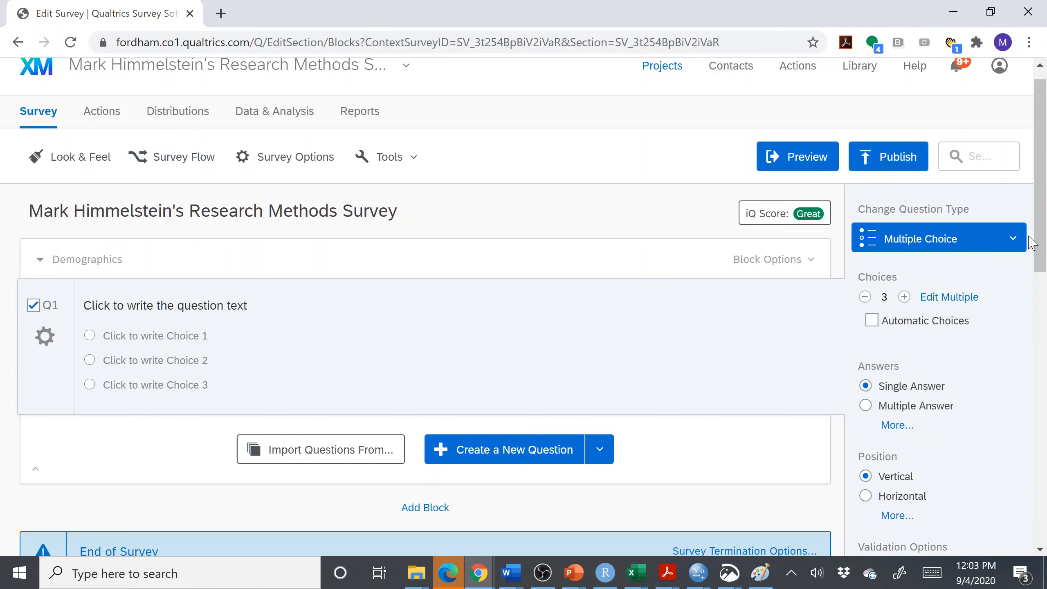
Change Q1 to Descriptive Text and set its text to "We will now collect some information about you."
{"action": "left_click", "coordinate": [1022, 245]}
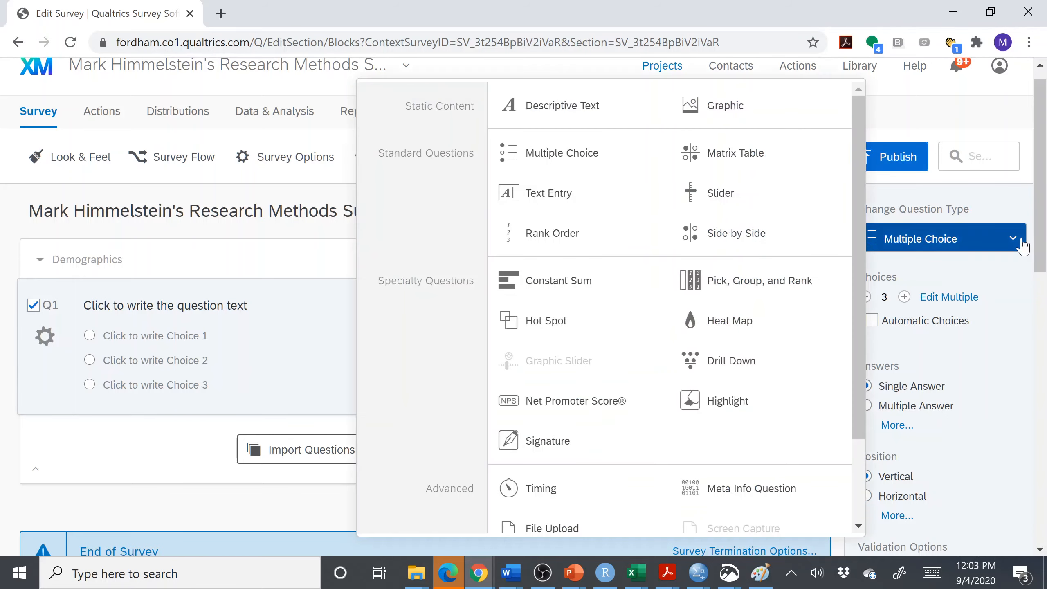
{"action": "left_click", "coordinate": [1013, 240]}
{"action": "left_click", "coordinate": [1010, 243]}
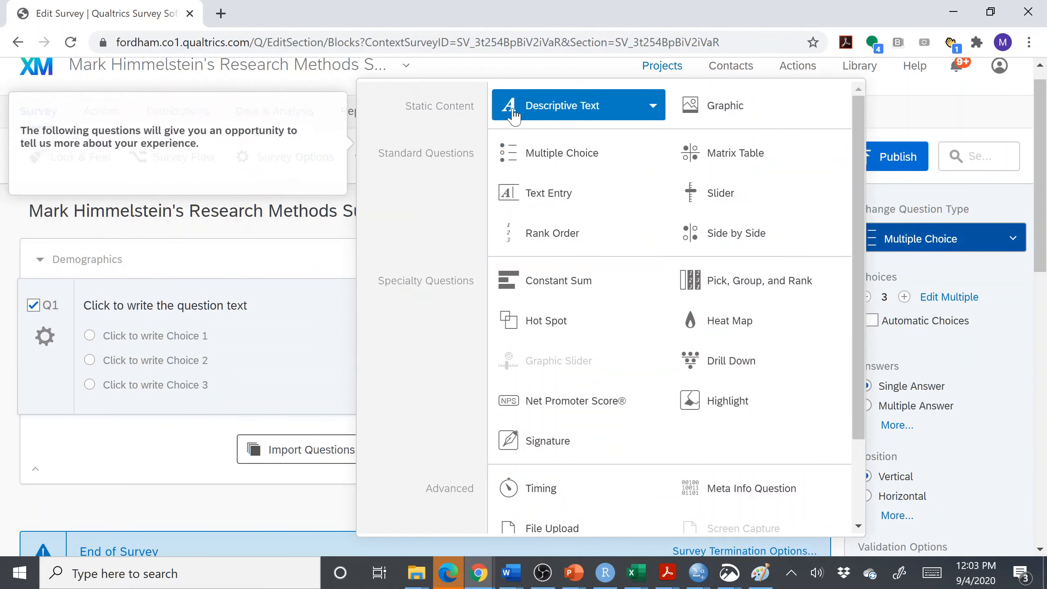
{"action": "left_click", "coordinate": [525, 108]}
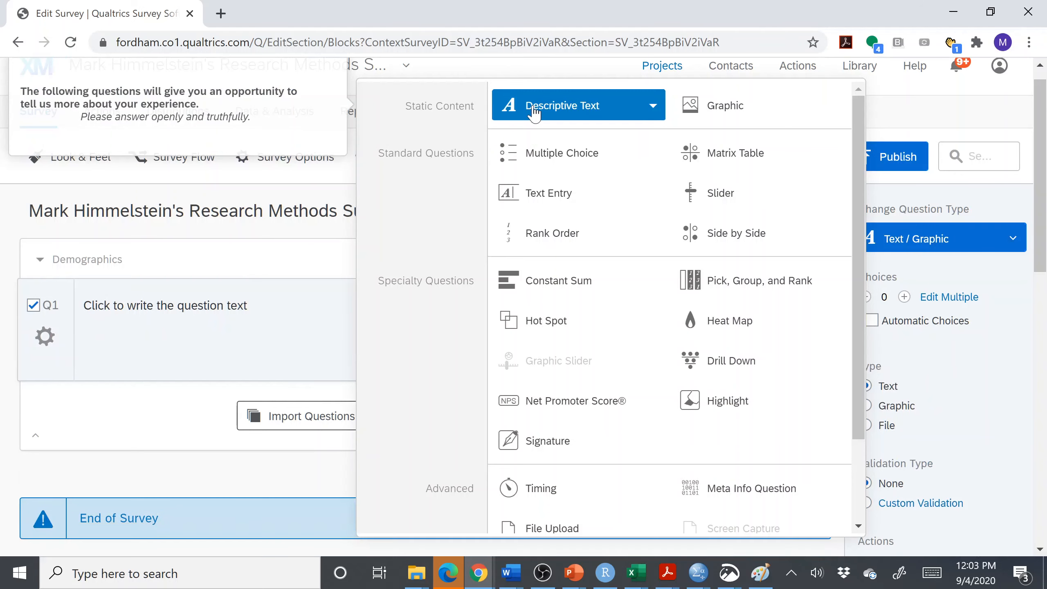
{"action": "left_click", "coordinate": [182, 328]}
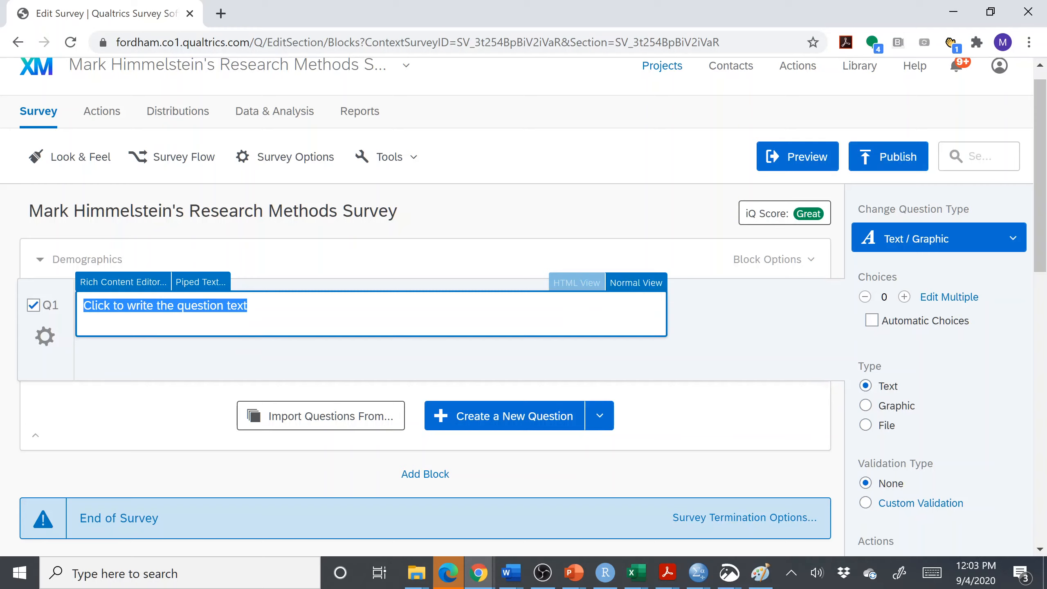
{"action": "type", "text": "We will now collect s"}
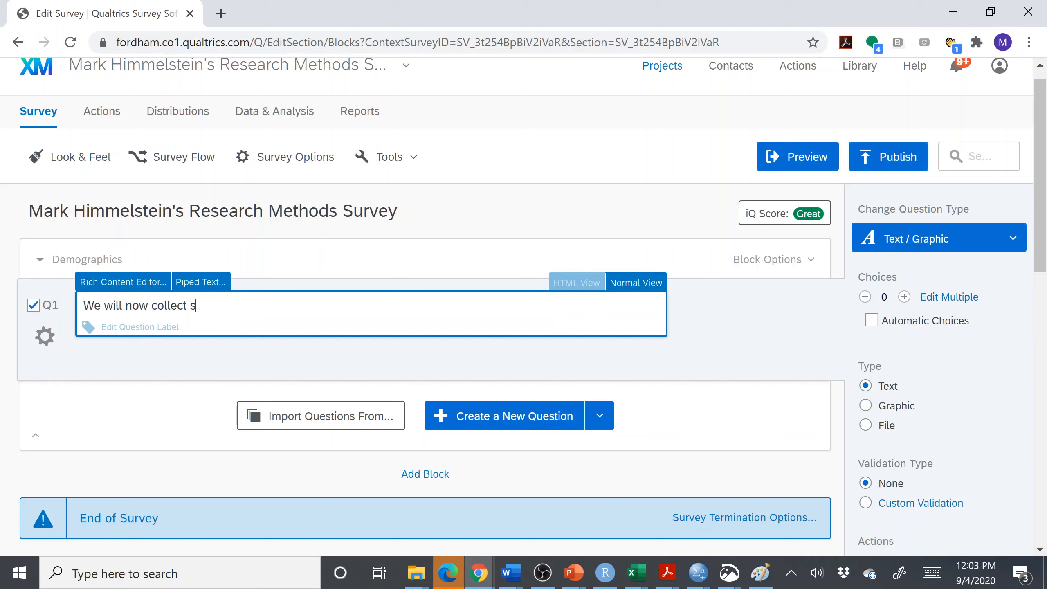
{"action": "type", "text": "ome information about"}
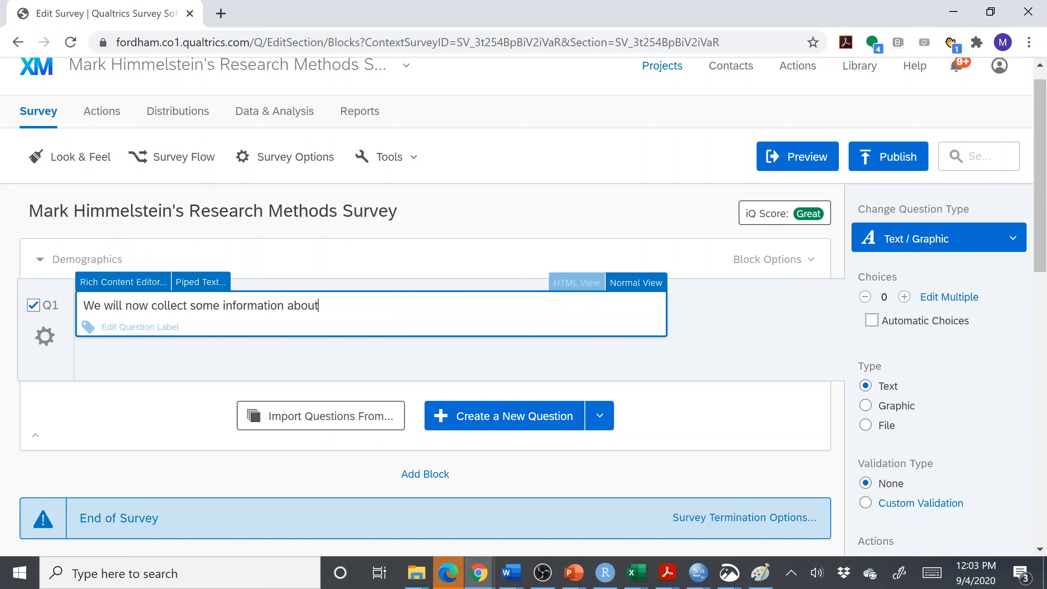
{"action": "type", "text": " you."}
Add a second question to the Demographics block with the text "How do you identify your gender?"
{"action": "left_click", "coordinate": [492, 429]}
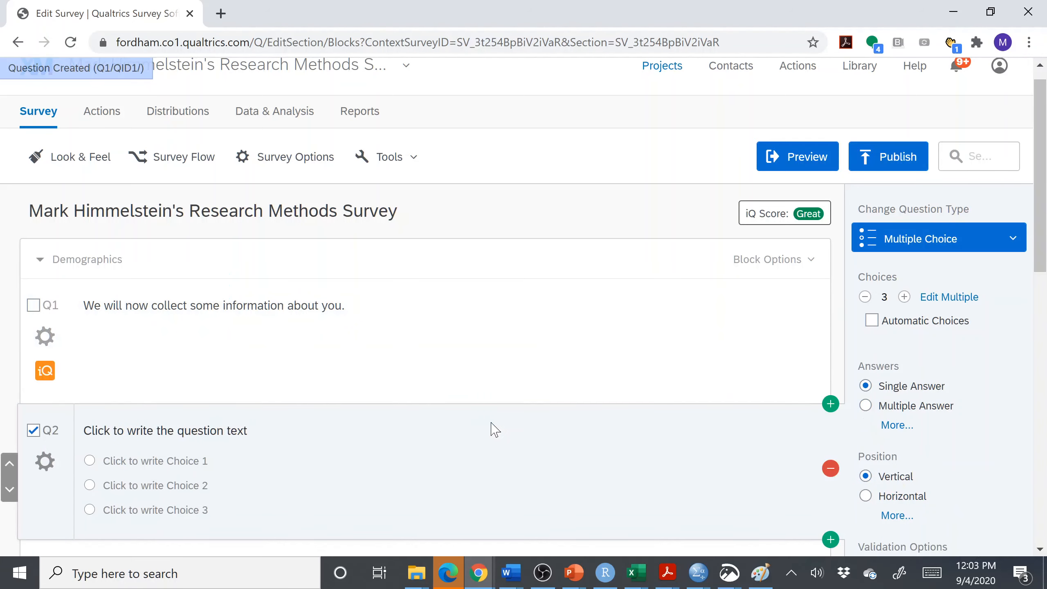
{"action": "scroll", "coordinate": [1040, 248], "scroll_direction": "down", "scroll_amount": 2}
{"action": "left_click_drag", "start_coordinate": [1041, 247], "coordinate": [1042, 280]}
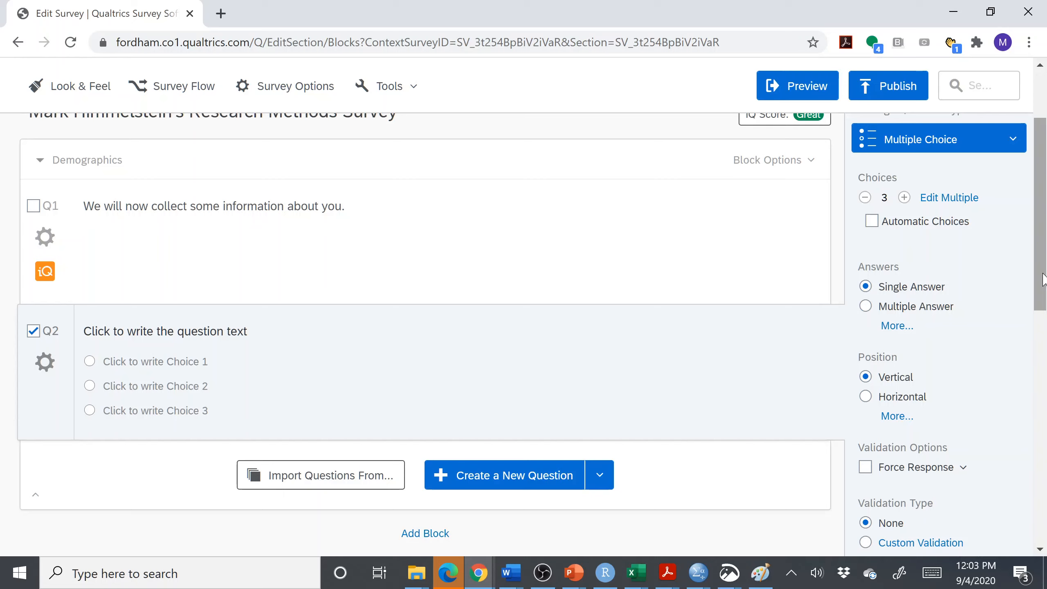
{"action": "left_click", "coordinate": [388, 333]}
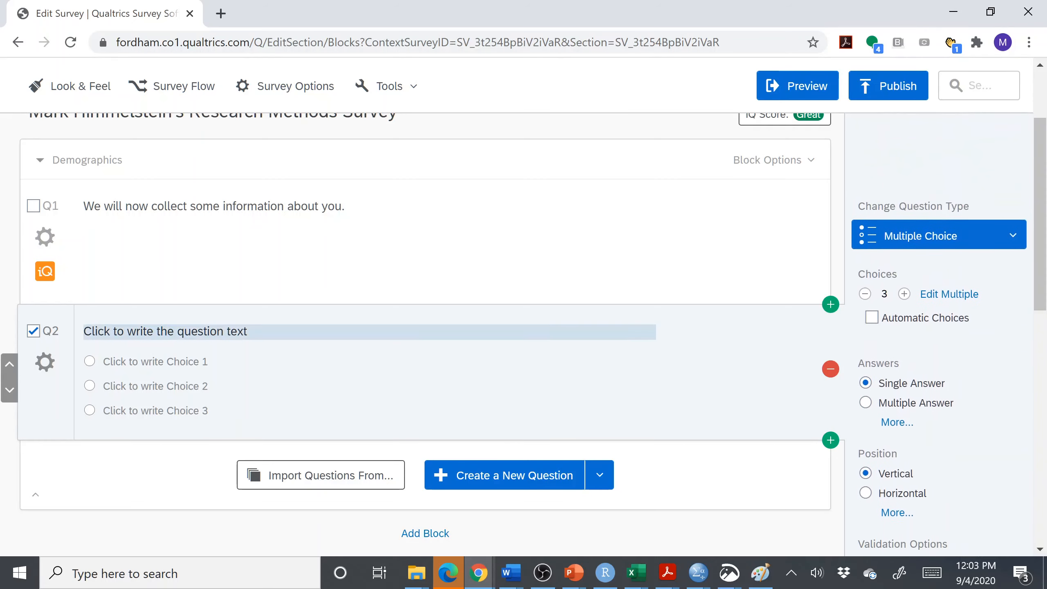
{"action": "type", "text": "H"}
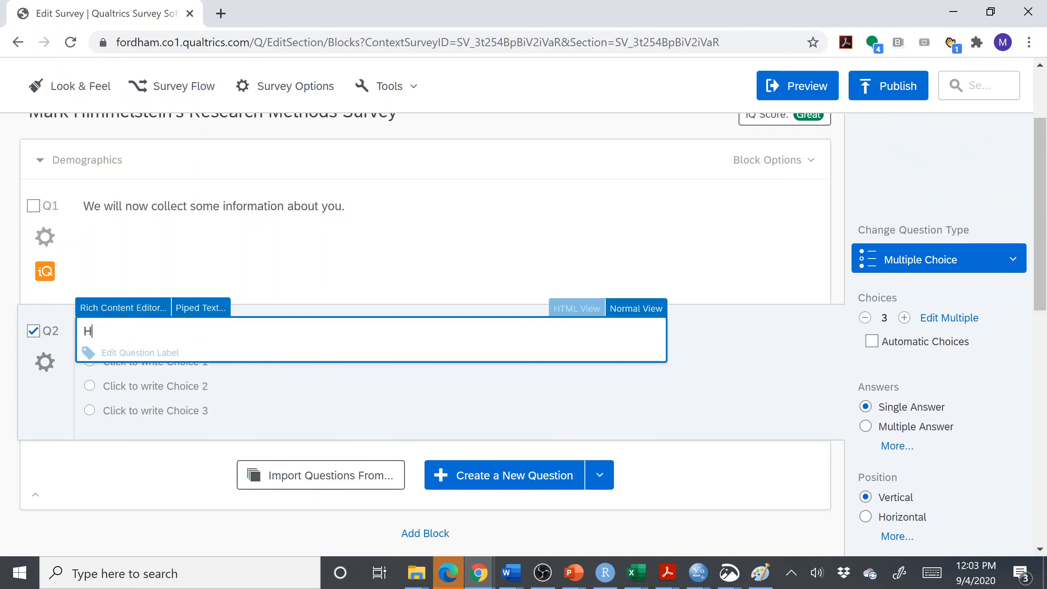
{"action": "type", "text": "ow do you identif"}
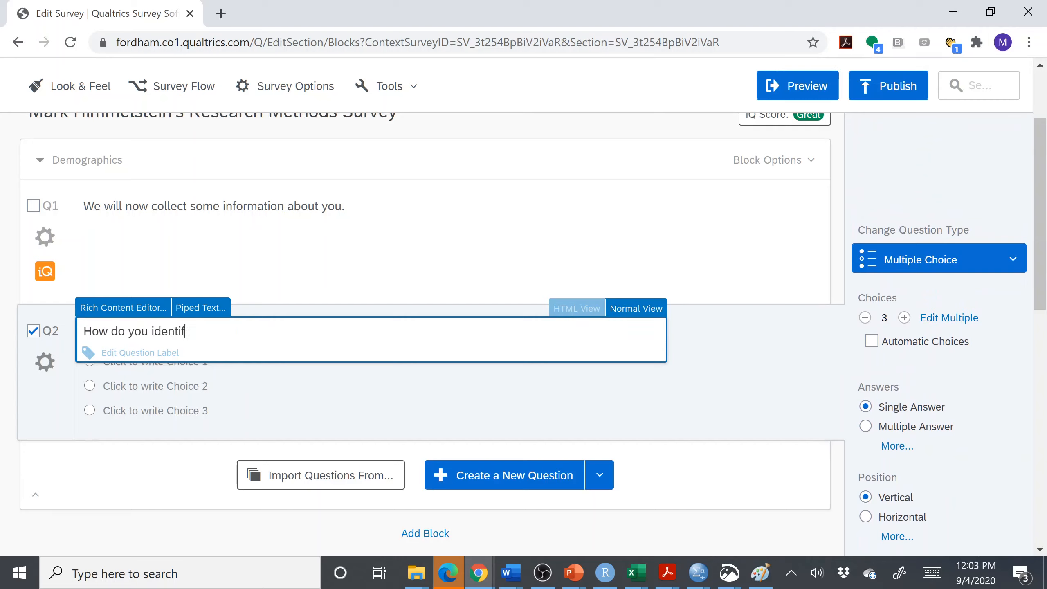
{"action": "type", "text": "y your gender?"}
{"action": "left_click", "coordinate": [155, 499]}
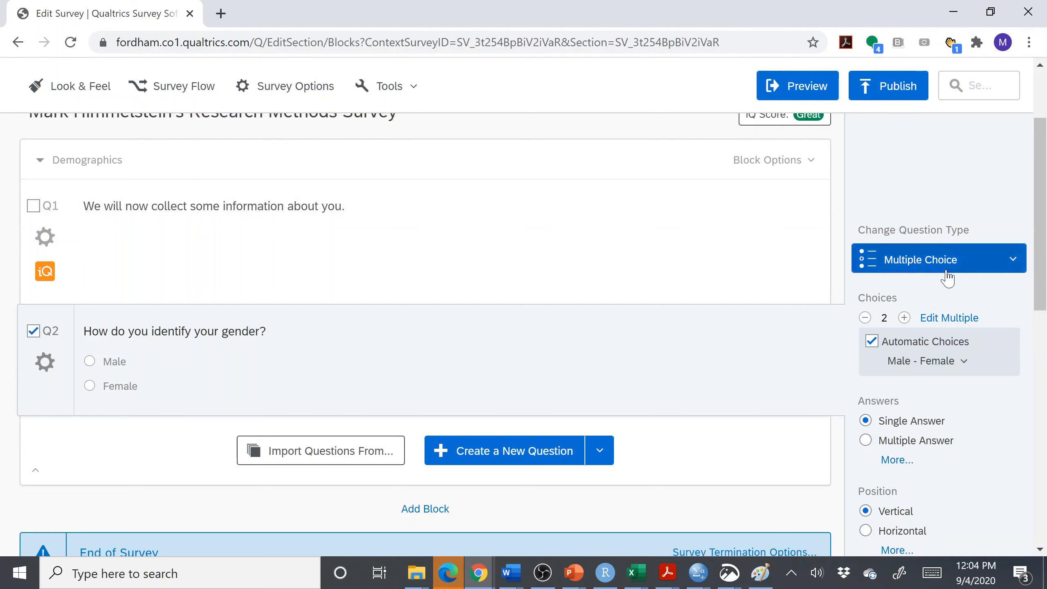
Add a third choice "Other" to the gender question and allow text entry for it
{"action": "scroll", "coordinate": [989, 300], "scroll_direction": "down", "scroll_amount": 1}
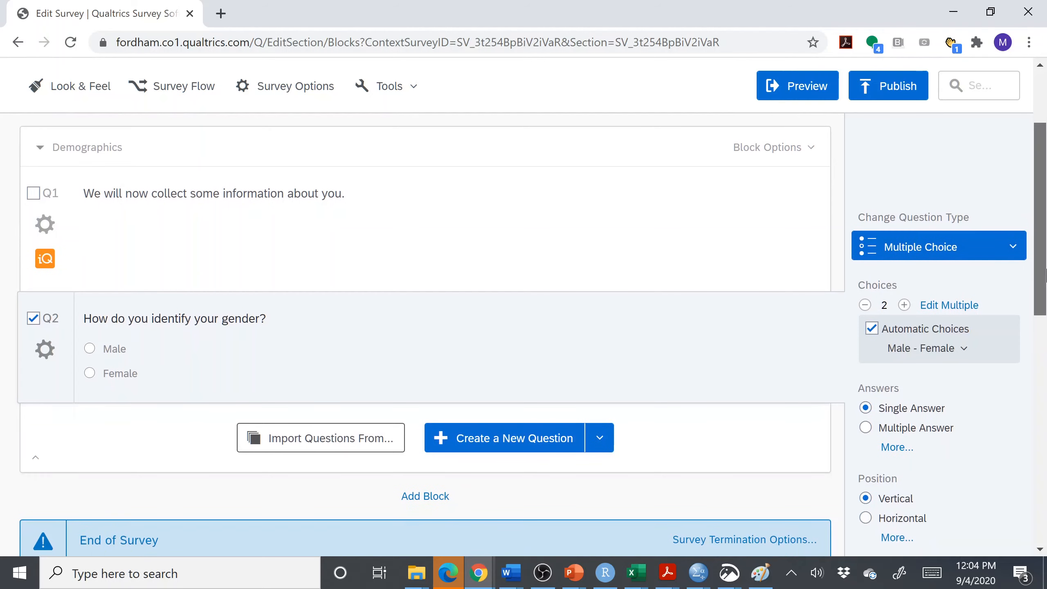
{"action": "left_click", "coordinate": [904, 306]}
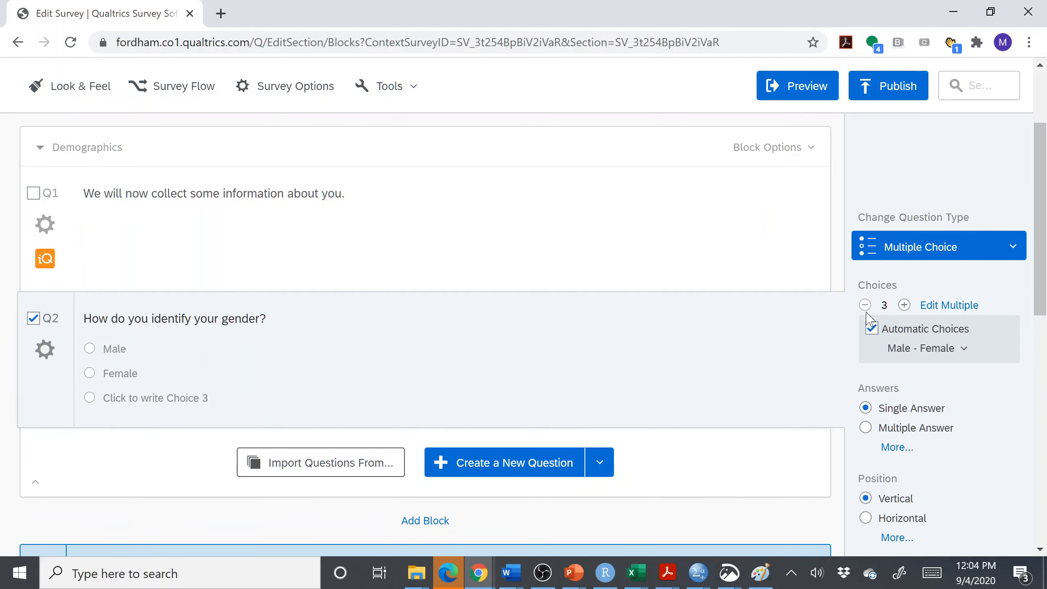
{"action": "left_click", "coordinate": [164, 407]}
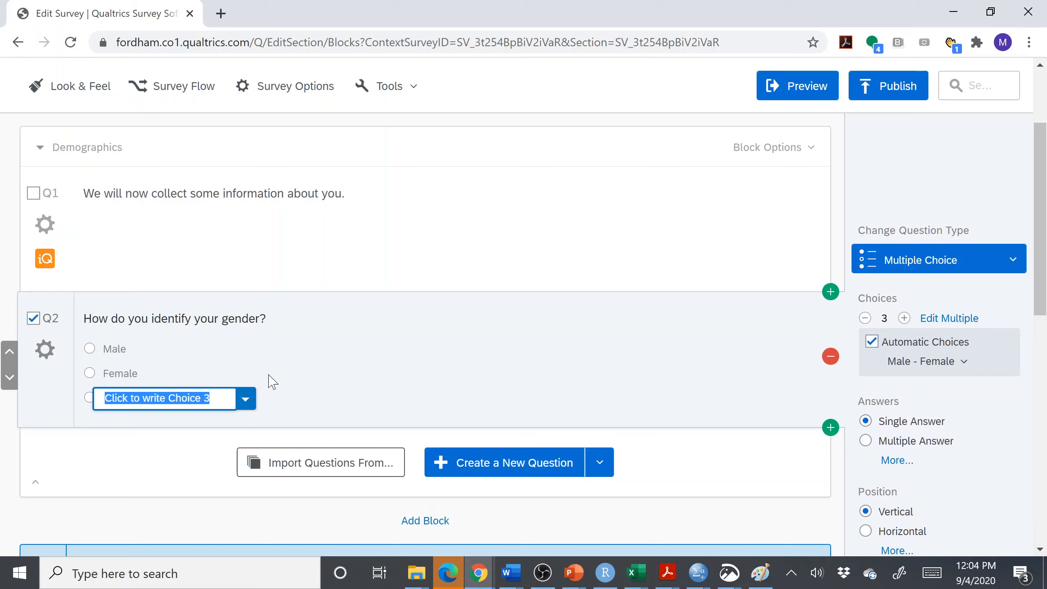
{"action": "type", "text": "Other"}
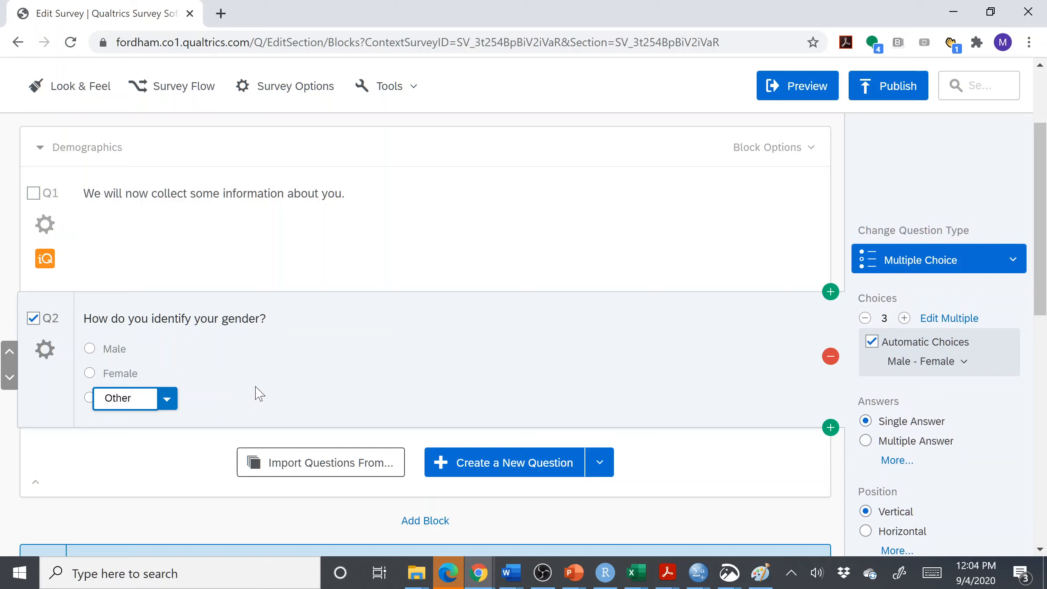
{"action": "left_click", "coordinate": [211, 424]}
{"action": "left_click", "coordinate": [119, 399]}
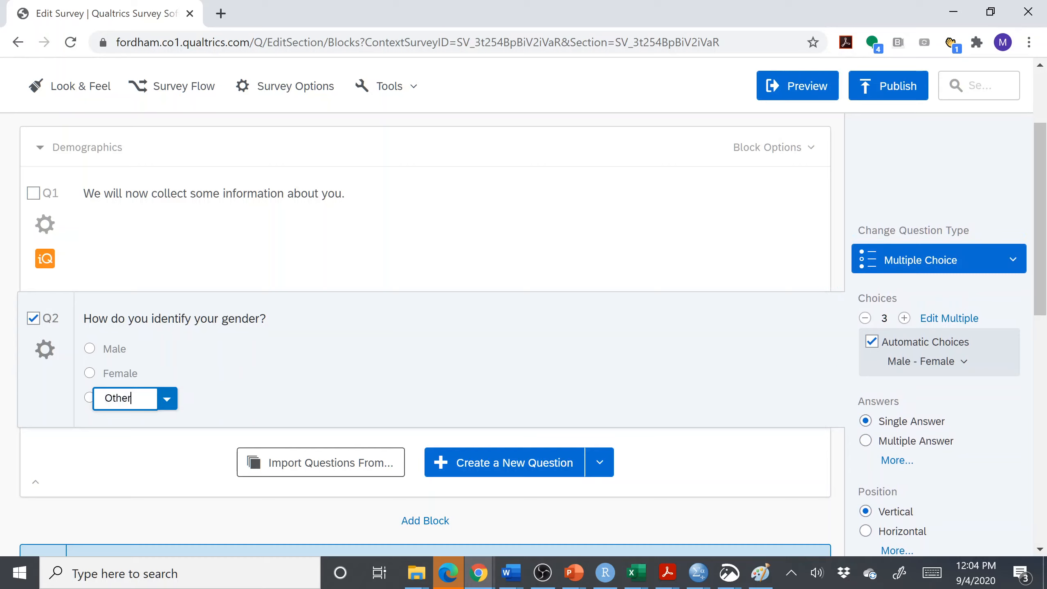
{"action": "left_click", "coordinate": [167, 399]}
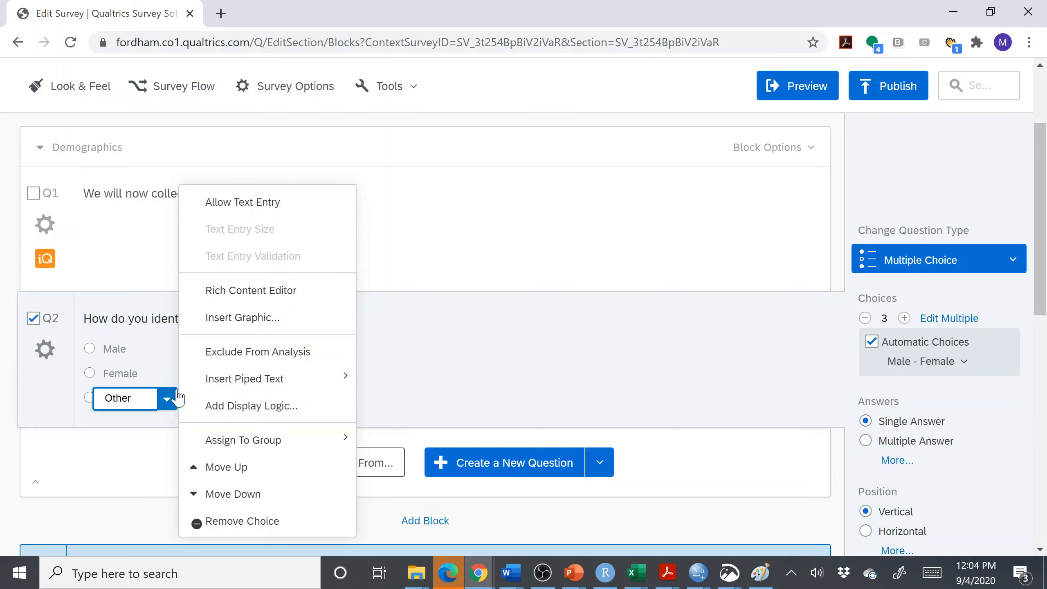
{"action": "left_click", "coordinate": [242, 203]}
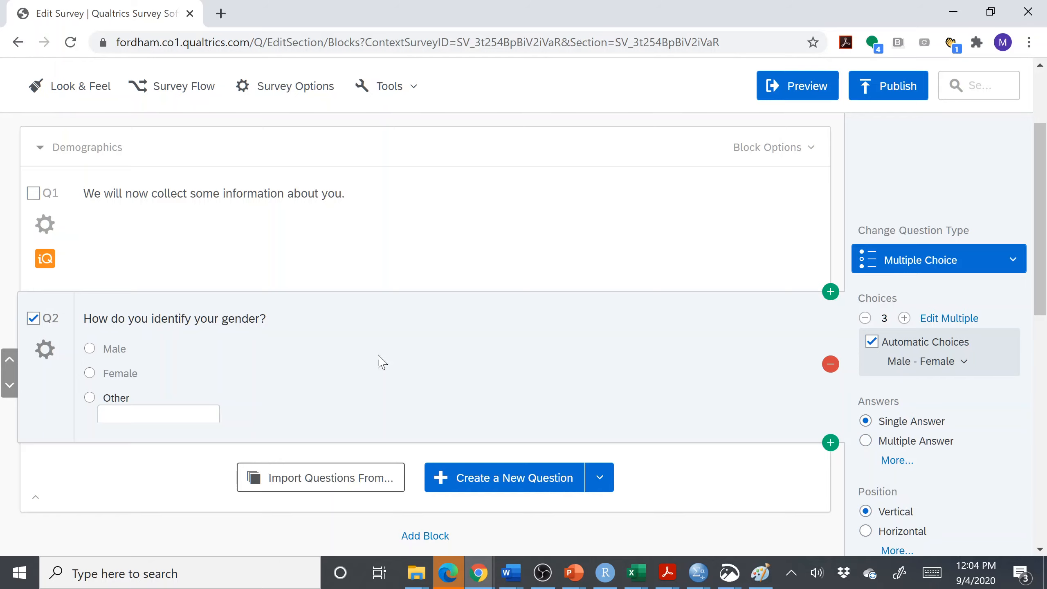
Turn on Force Response for the gender question
{"action": "left_click_drag", "start_coordinate": [1043, 220], "coordinate": [1046, 270]}
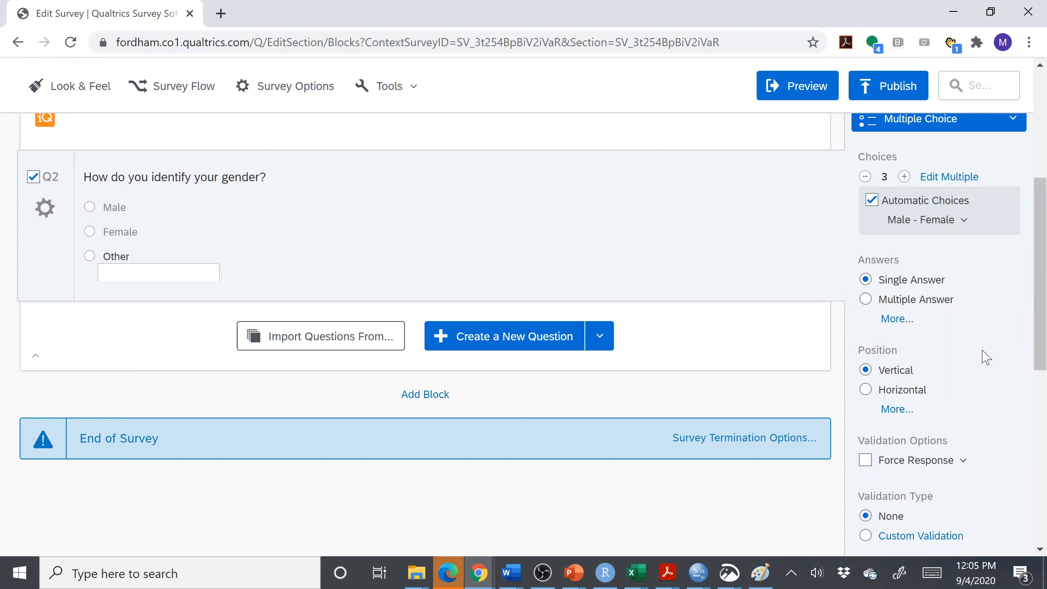
{"action": "left_click", "coordinate": [866, 461]}
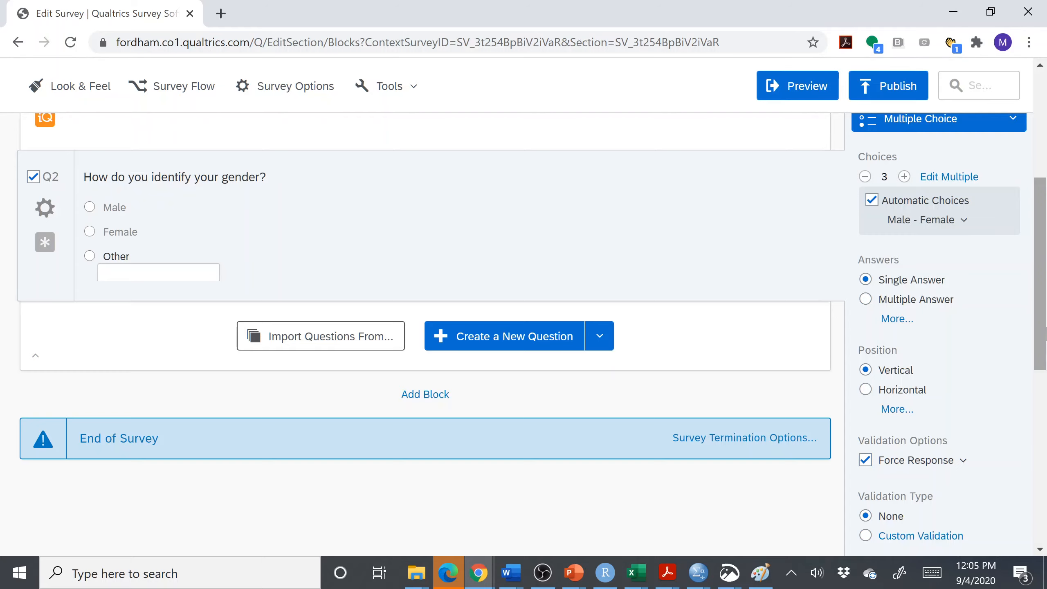
{"action": "left_click_drag", "start_coordinate": [1044, 334], "coordinate": [1045, 336]}
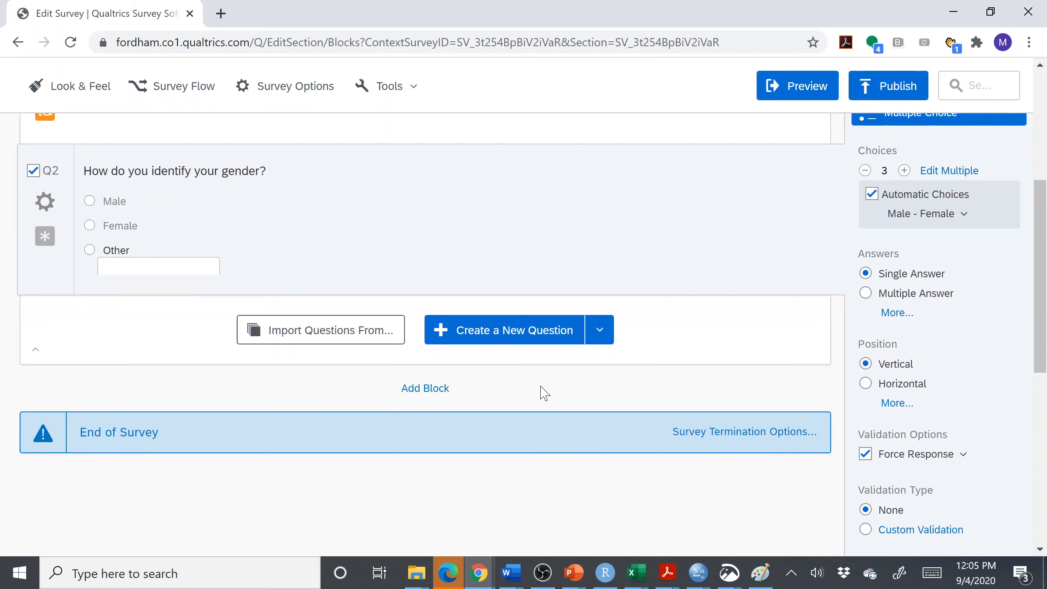
Add a third question to the Demographics block with the text "What year of college are you at Fordham?"
{"action": "left_click", "coordinate": [468, 339]}
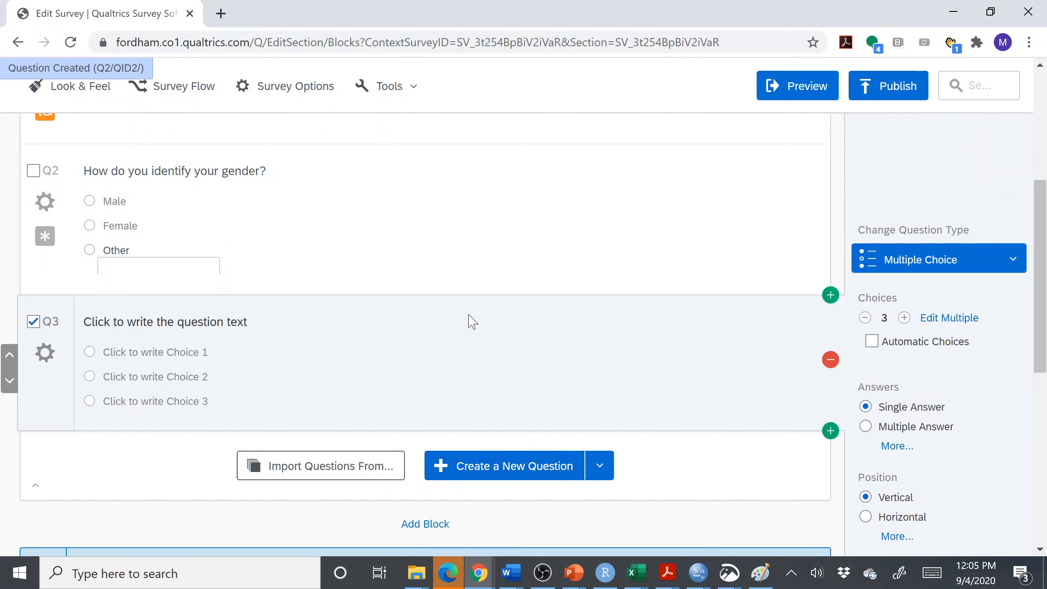
{"action": "left_click", "coordinate": [431, 307]}
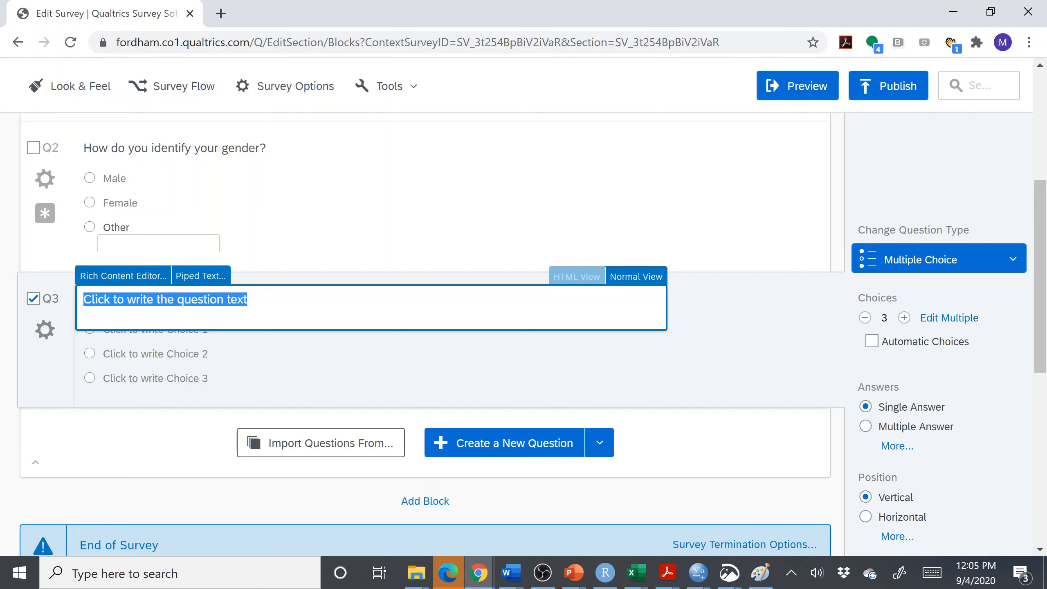
{"action": "left_click_drag", "start_coordinate": [1040, 253], "coordinate": [1041, 265]}
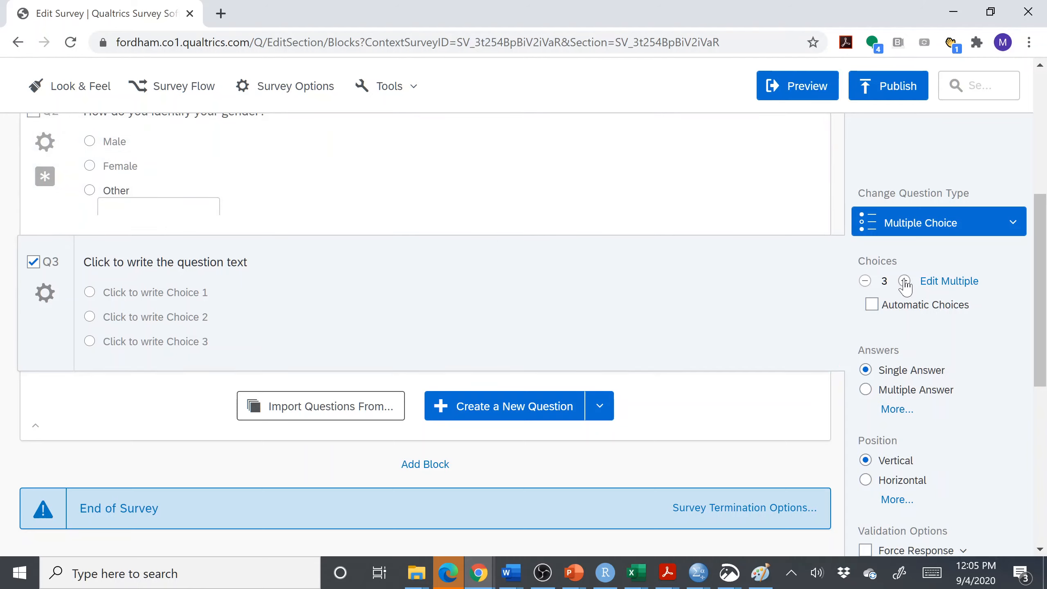
{"action": "left_click", "coordinate": [252, 263]}
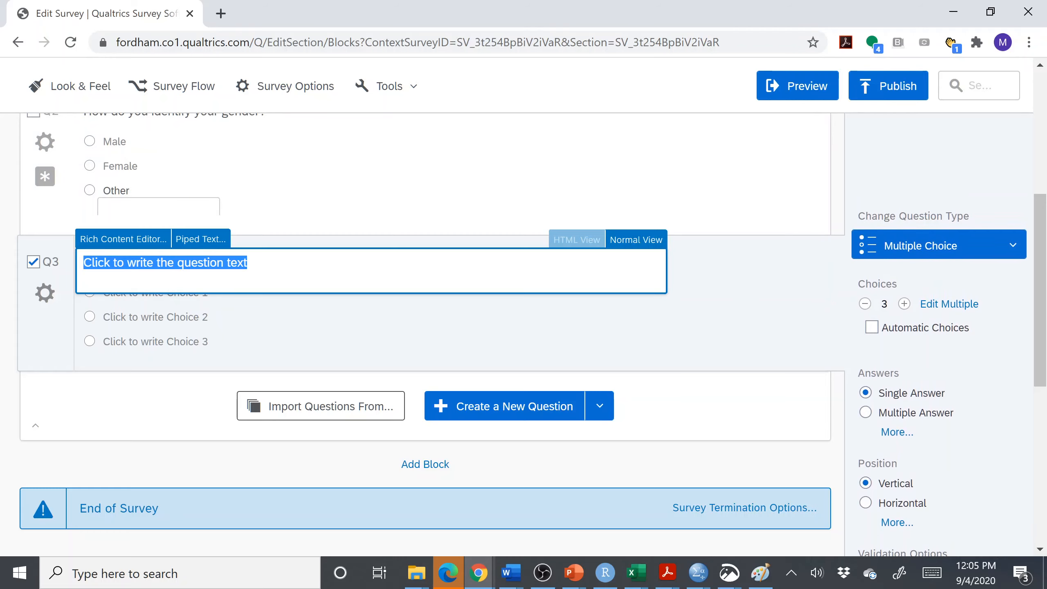
{"action": "type", "text": "What year of colle"}
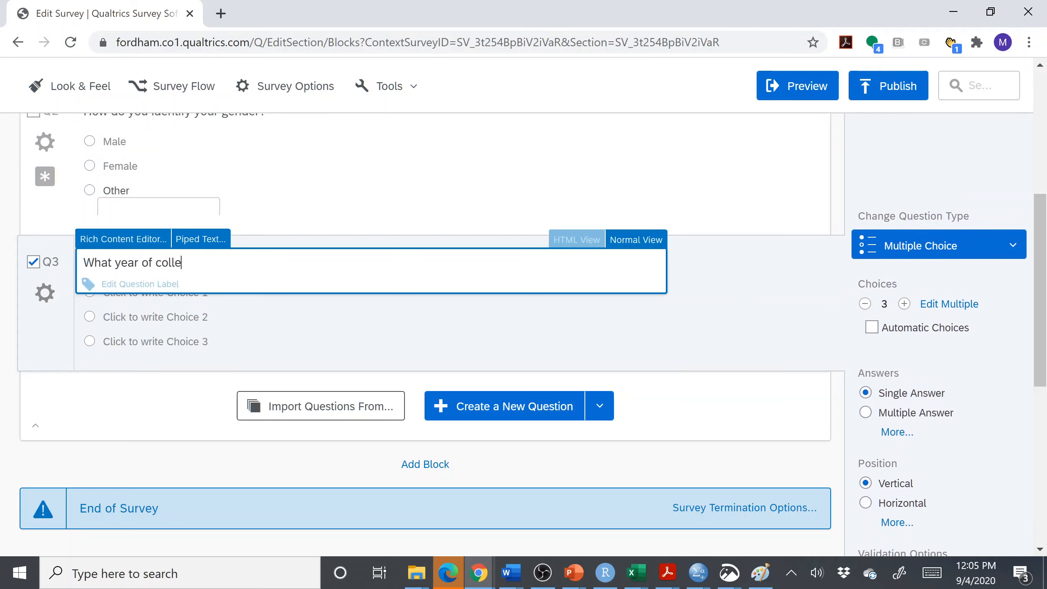
{"action": "type", "text": "ge are you at For"}
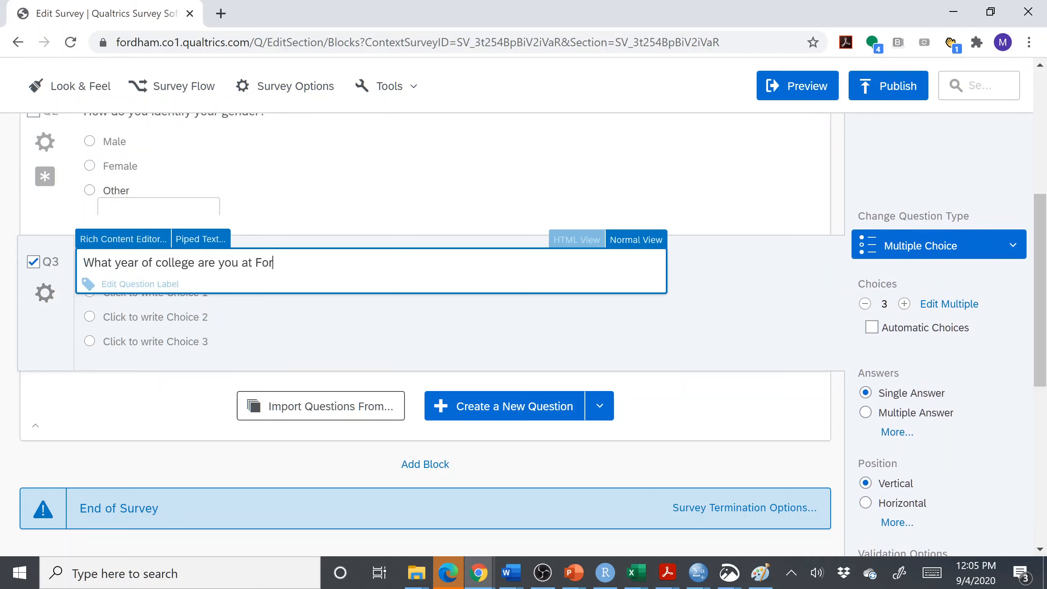
{"action": "type", "text": "dham?"}
{"action": "left_click", "coordinate": [167, 454]}
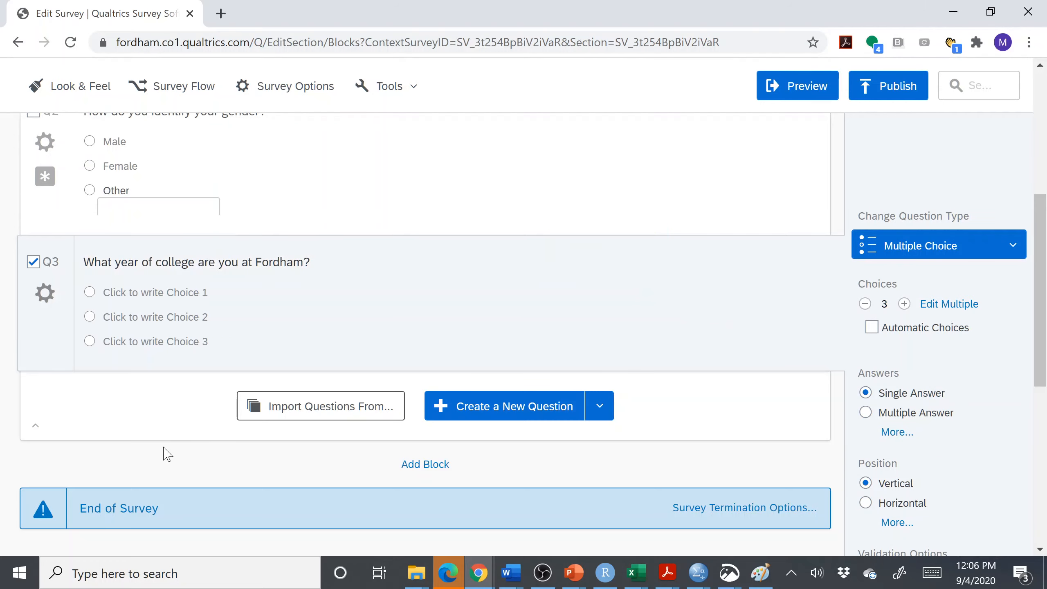
Increase the college year question to five choices and lay them out horizontally
{"action": "left_click", "coordinate": [904, 303]}
{"action": "left_click", "coordinate": [904, 303]}
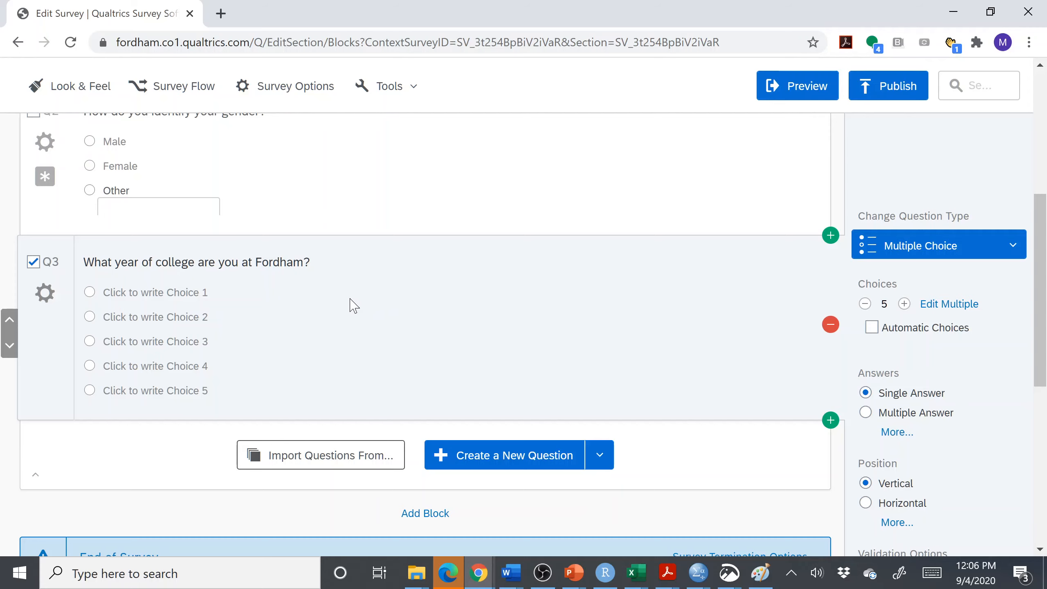
{"action": "scroll", "coordinate": [907, 351], "scroll_direction": "down", "scroll_amount": 1}
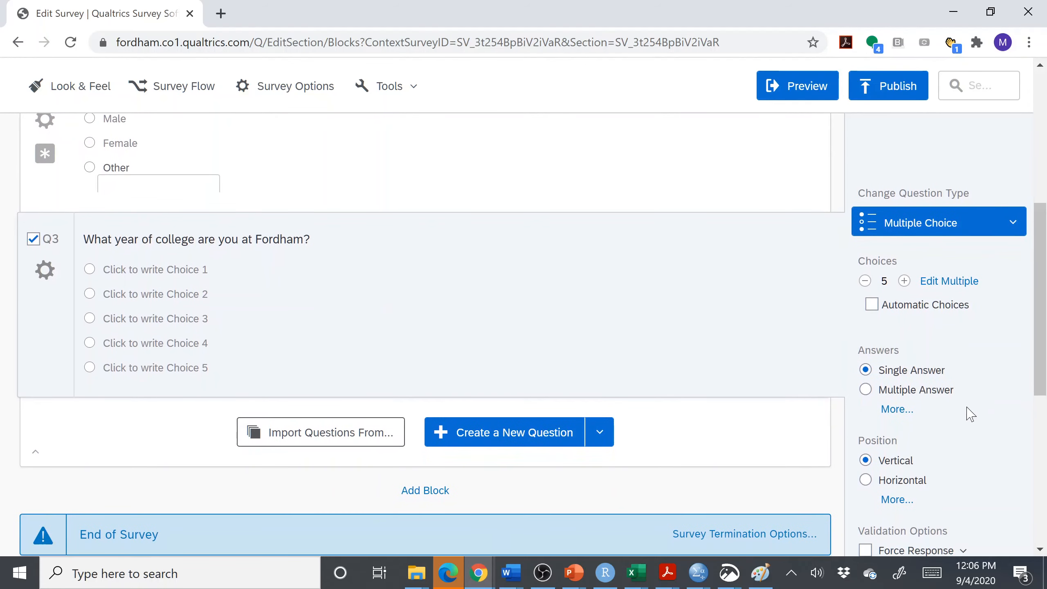
{"action": "left_click", "coordinate": [902, 480]}
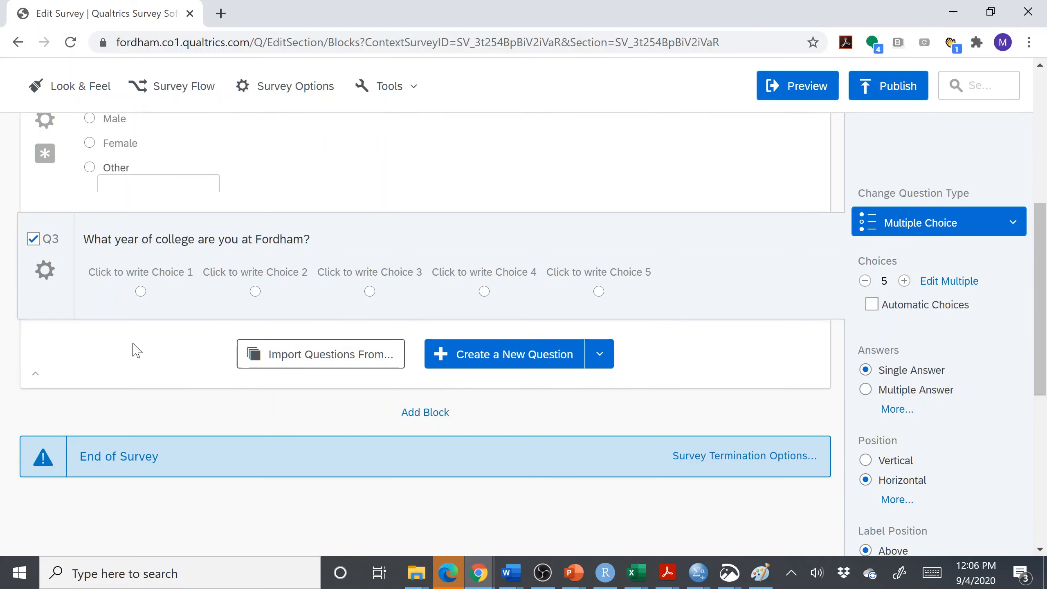
Label the five college year choices Freshman, Sophmore, Junior, Senior and Graduated
{"action": "left_click_drag", "start_coordinate": [1040, 338], "coordinate": [1036, 303]}
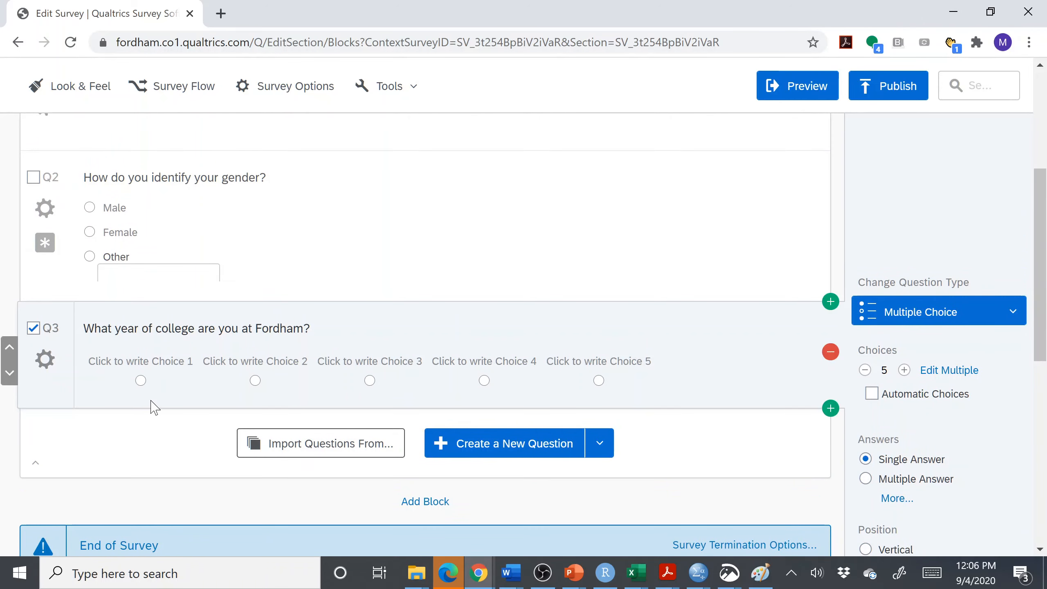
{"action": "left_click", "coordinate": [148, 365]}
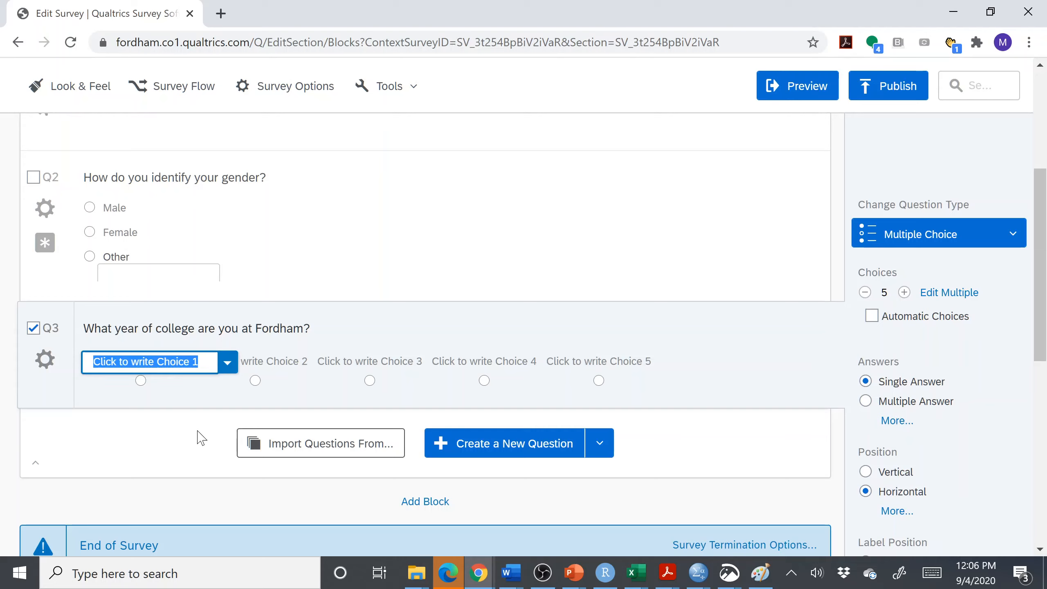
{"action": "type", "text": "Fresh"}
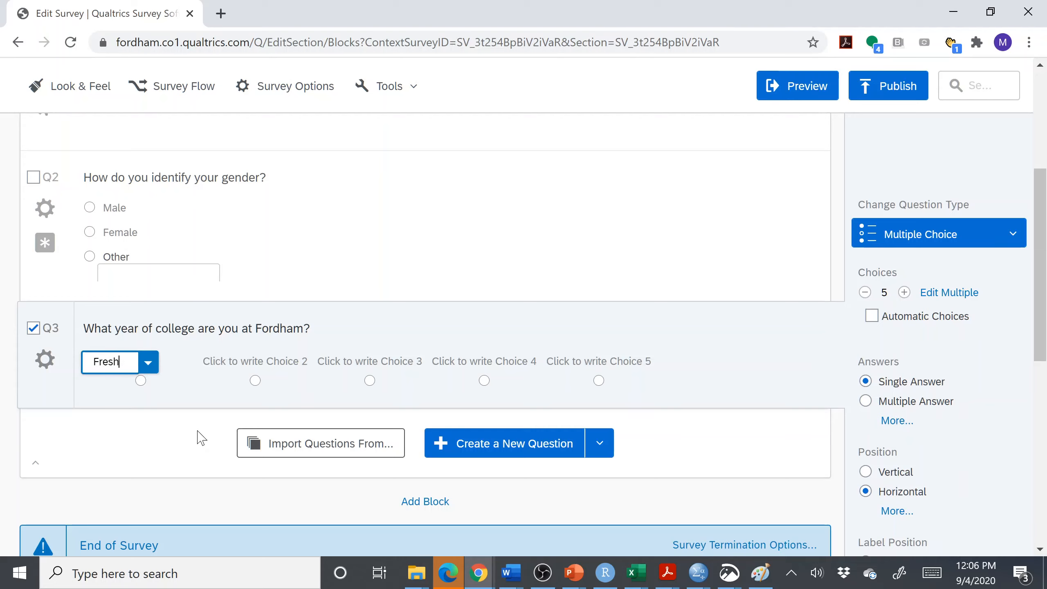
{"action": "type", "text": "man"}
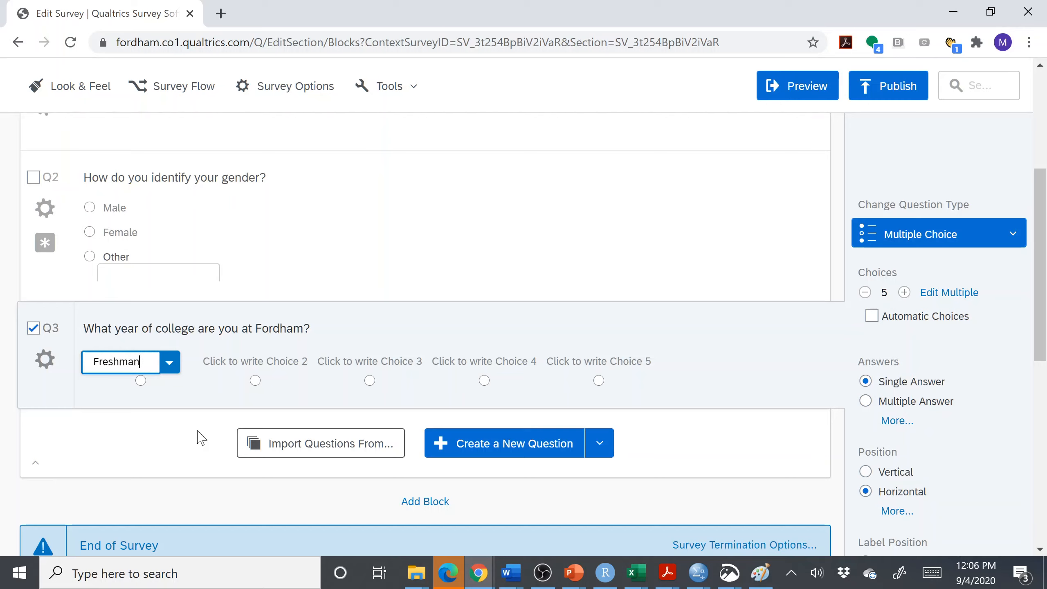
{"action": "key", "text": "Tab"}
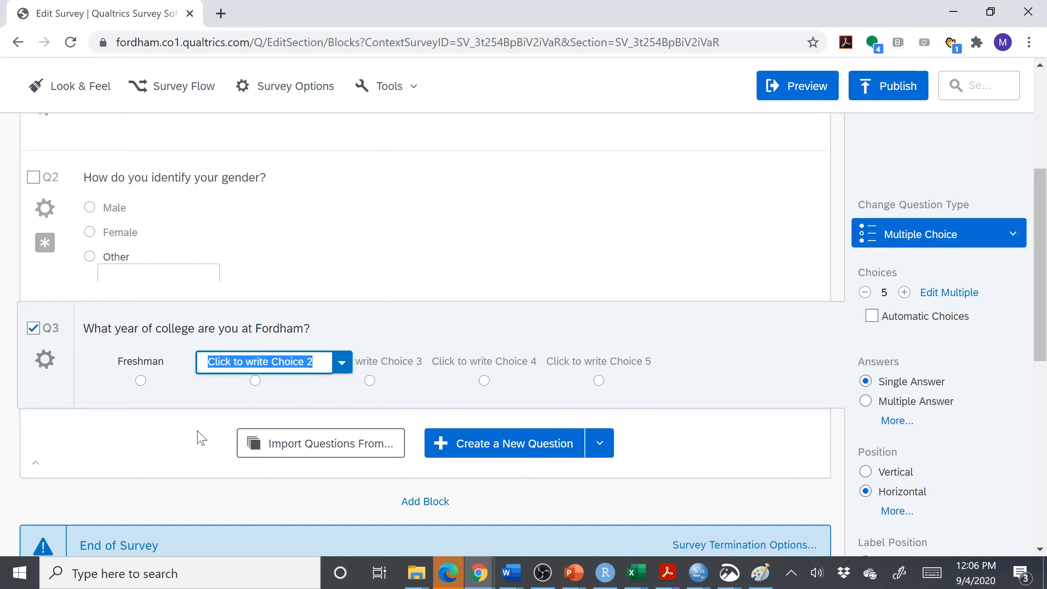
{"action": "type", "text": "Sophmore"}
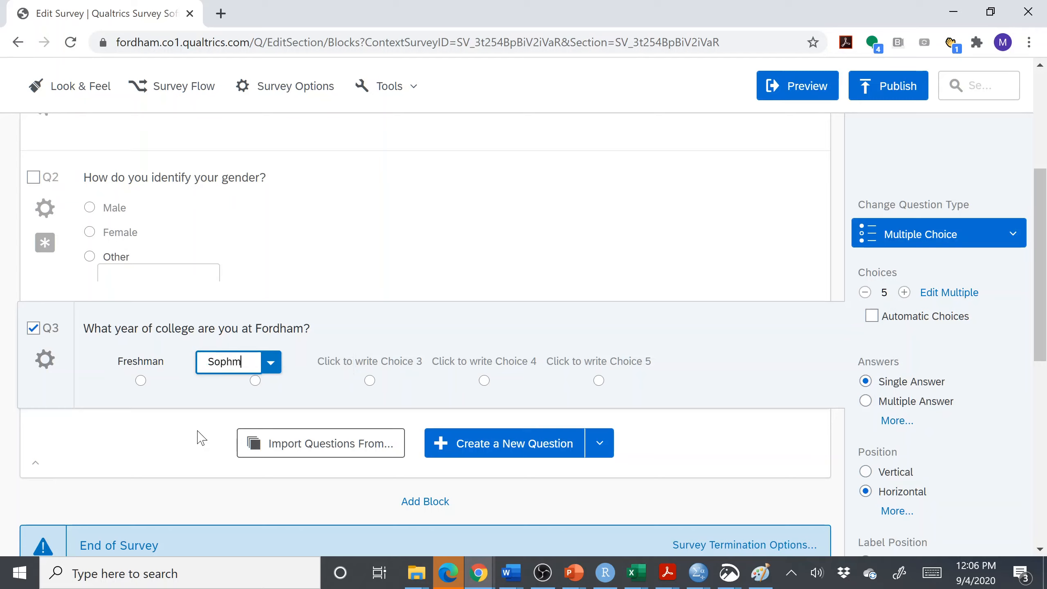
{"action": "key", "text": "Tab"}
{"action": "type", "text": "Junior"}
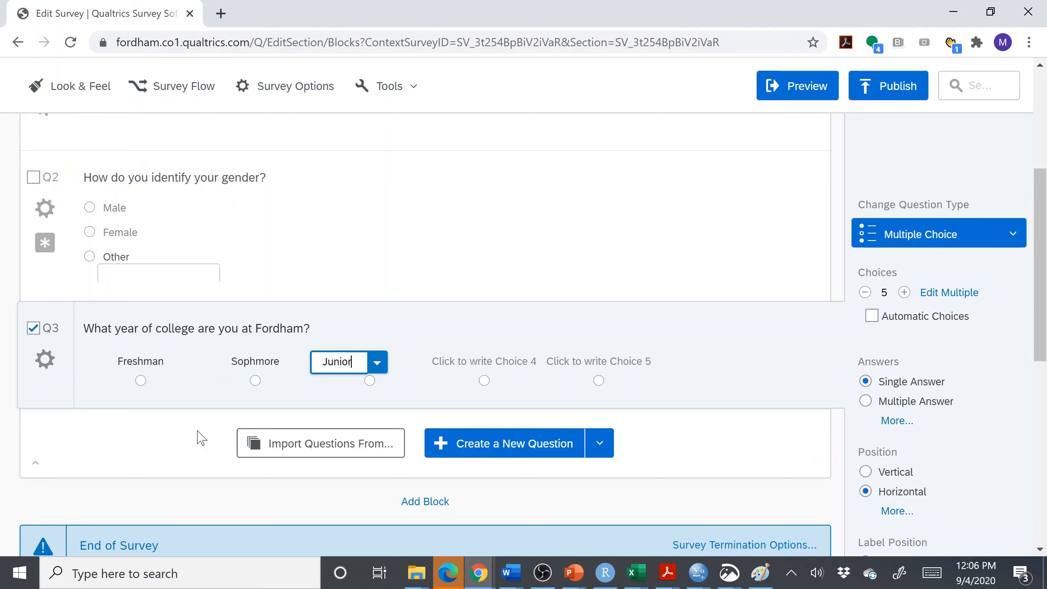
{"action": "key", "text": "Tab"}
{"action": "type", "text": "Seni"}
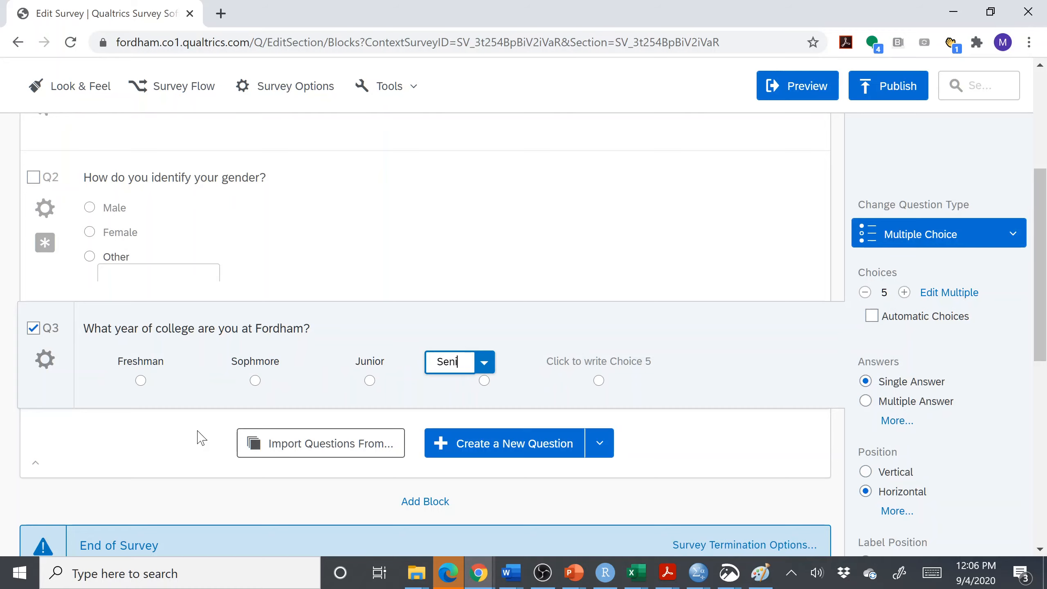
{"action": "type", "text": "or"}
{"action": "key", "text": "Tab"}
{"action": "type", "text": "Gradu"}
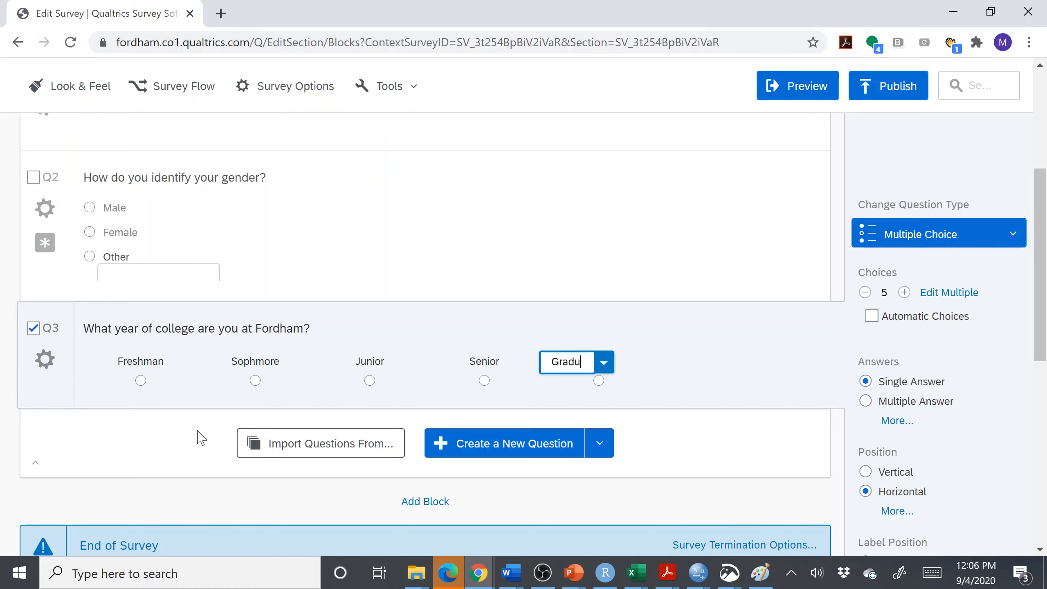
{"action": "type", "text": "ated"}
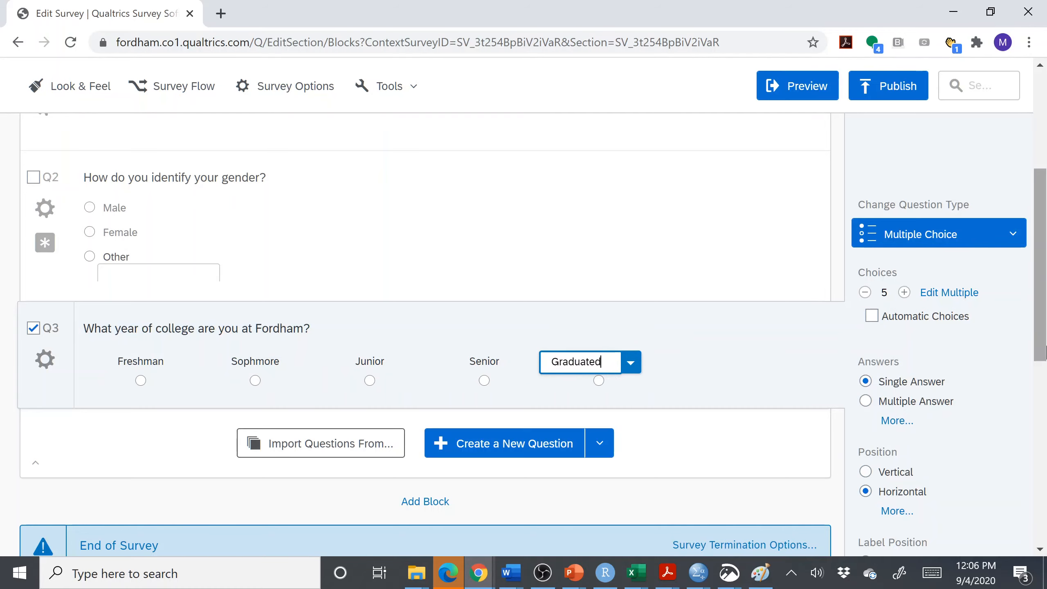
Turn on Force Response for the college year question
{"action": "left_click_drag", "start_coordinate": [1040, 330], "coordinate": [1040, 399]}
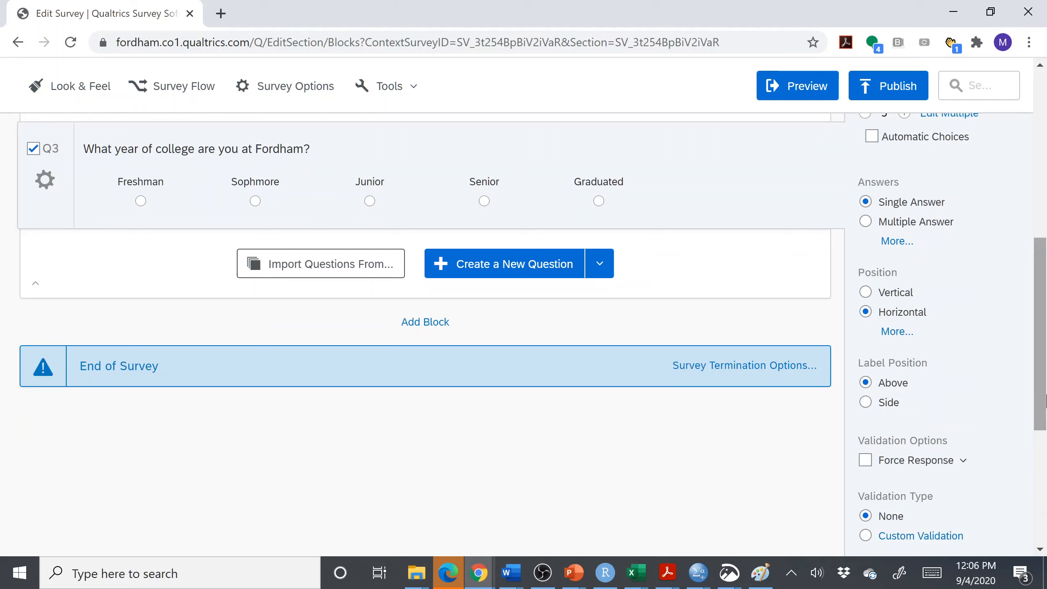
{"action": "left_click", "coordinate": [865, 459]}
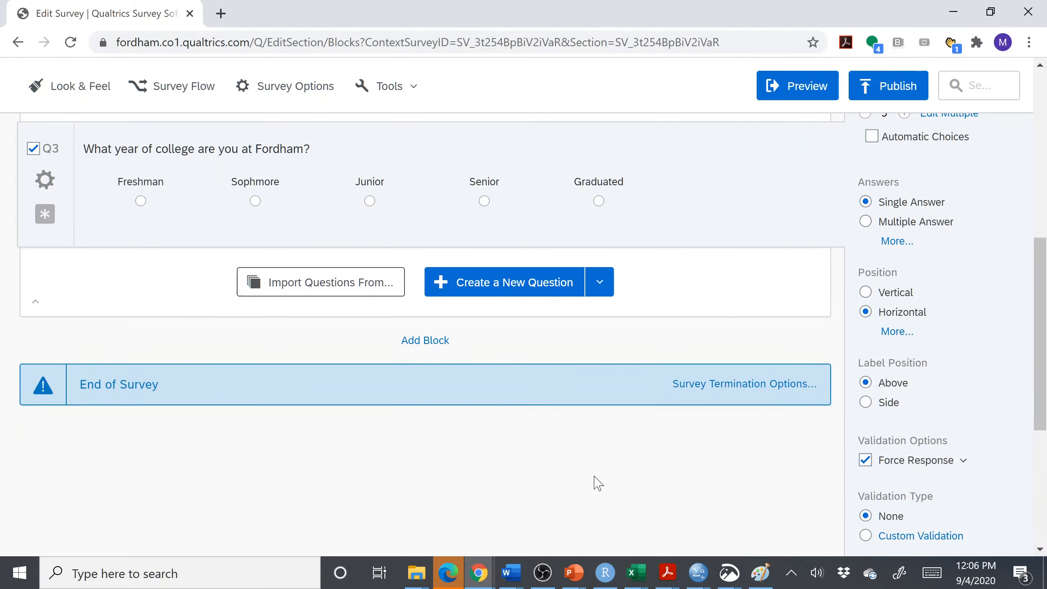
Add a fourth question with the text "What is your race/ethnicity? Please choose all that apply"
{"action": "left_click", "coordinate": [483, 285]}
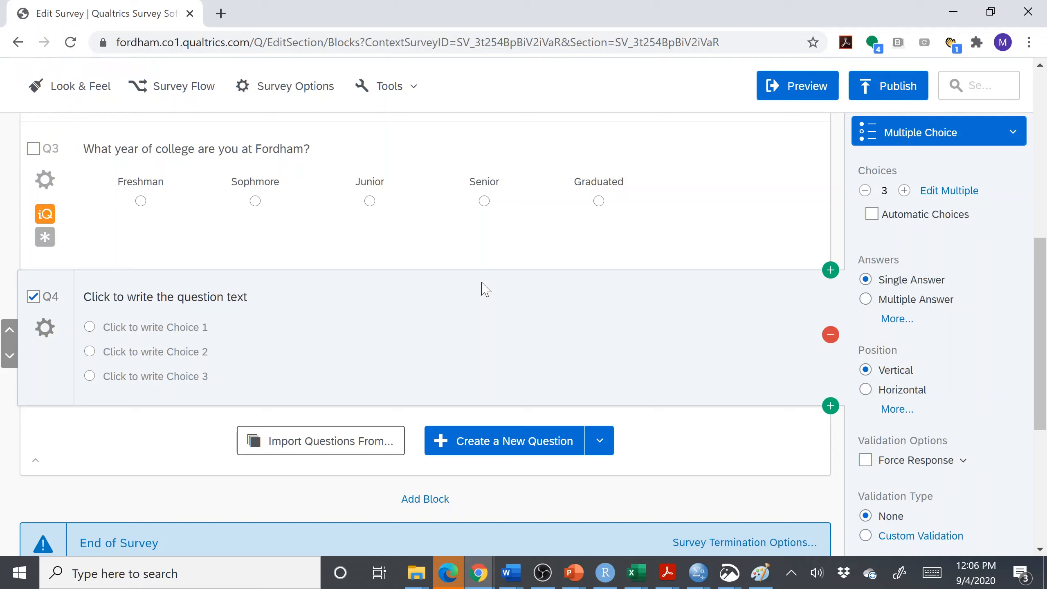
{"action": "left_click", "coordinate": [119, 304]}
{"action": "type", "text": "What is your "}
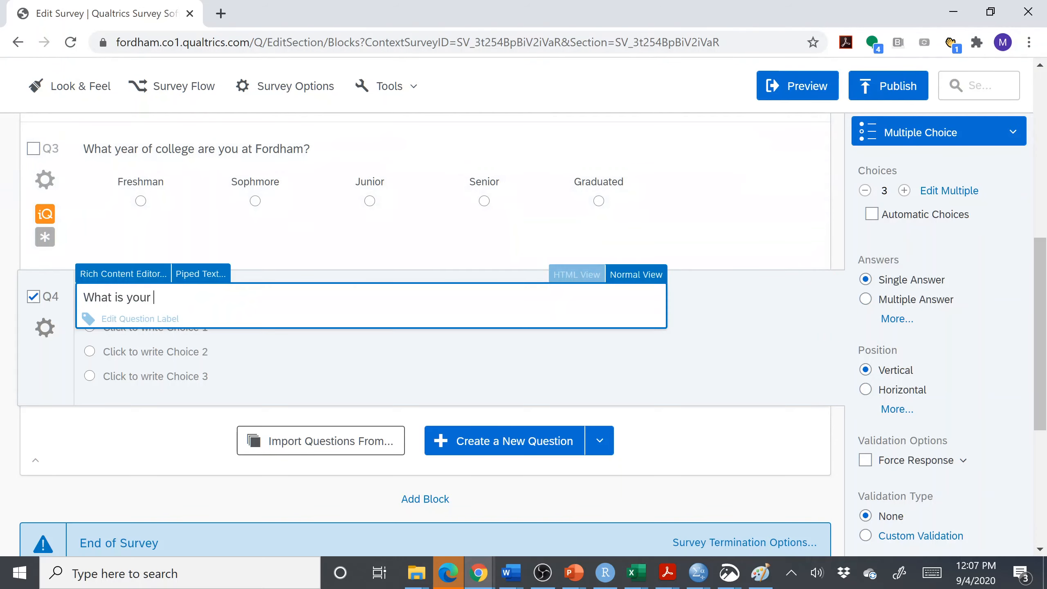
{"action": "type", "text": "race/"}
{"action": "key", "text": "BackSpace"}
{"action": "key", "text": "BackSpace"}
{"action": "key", "text": "BackSpace"}
{"action": "type", "text": "ace/ethnicity? Please ch"}
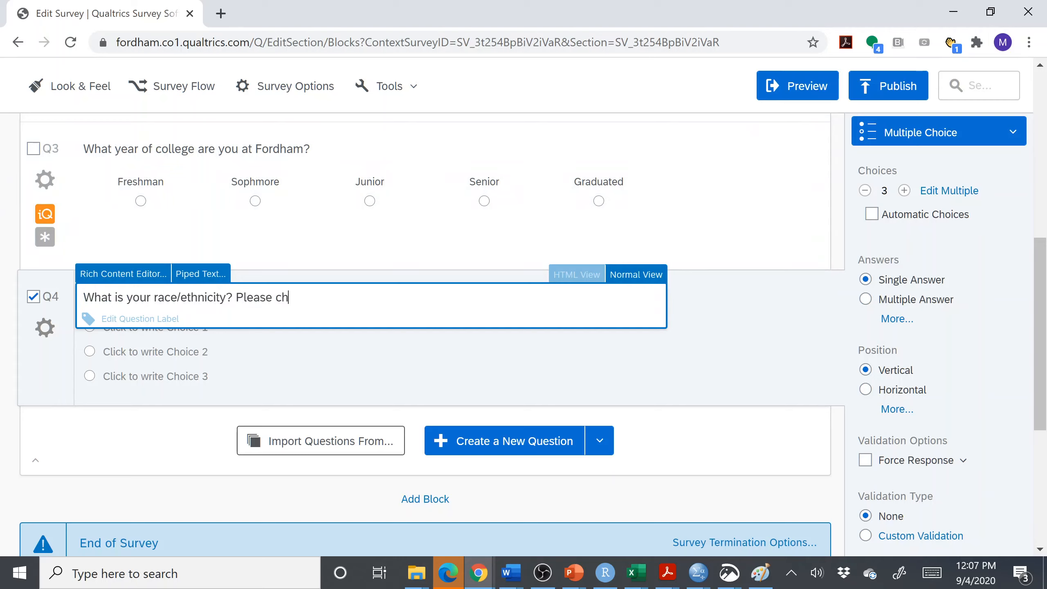
{"action": "type", "text": "oose all that apply"}
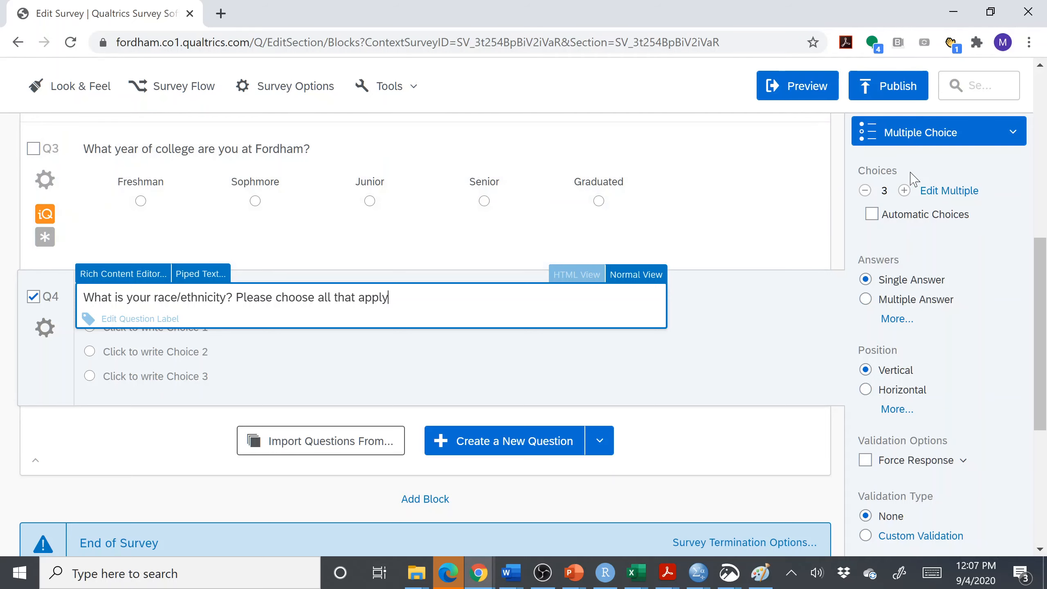
{"action": "left_click", "coordinate": [748, 424]}
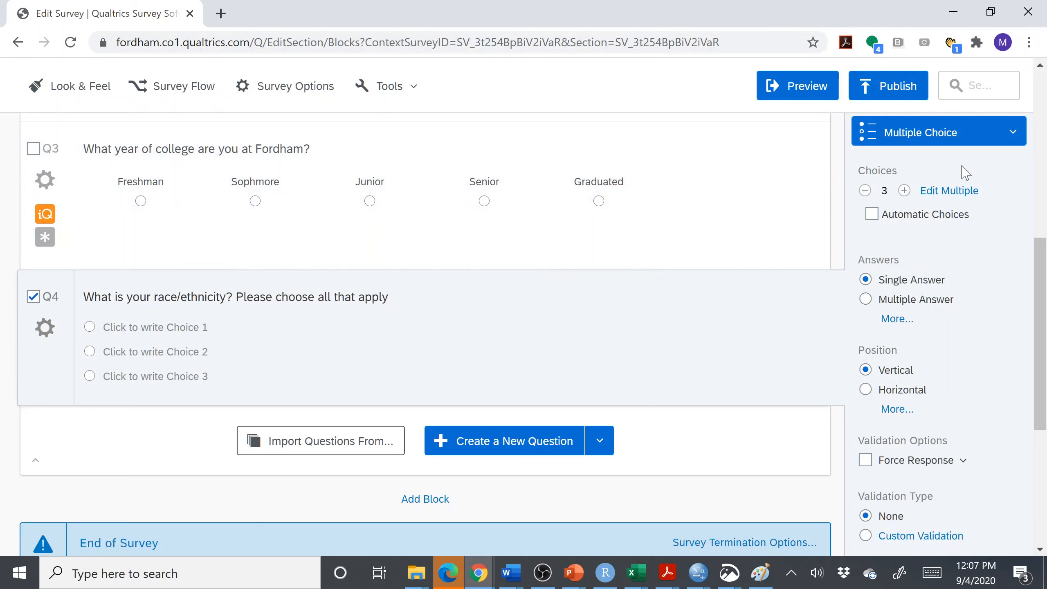
Increase the race/ethnicity question to seven choices and allow multiple answers
{"action": "left_click", "coordinate": [904, 191]}
{"action": "left_click", "coordinate": [903, 191]}
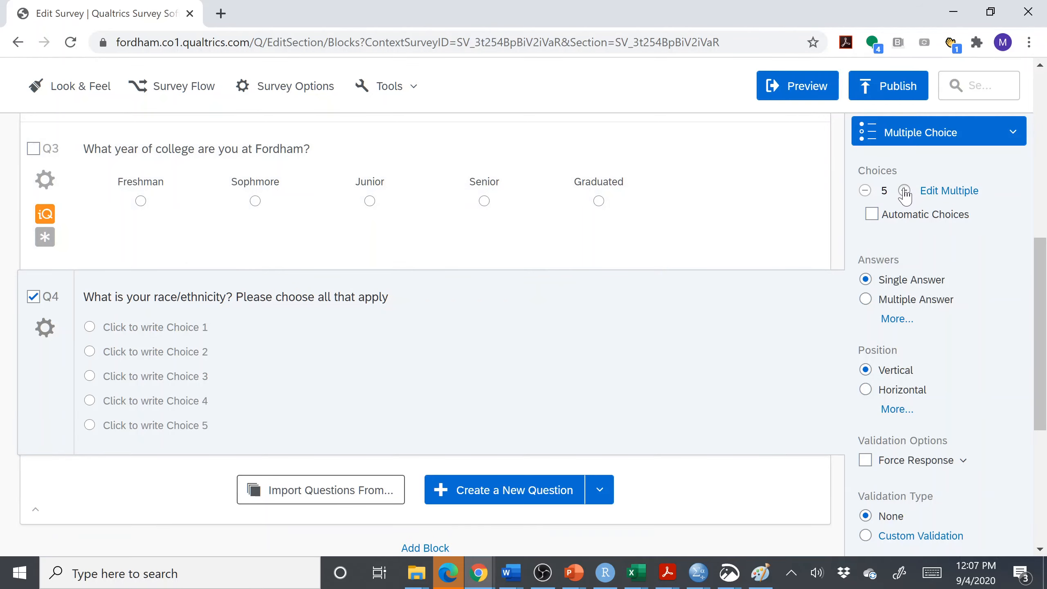
{"action": "left_click", "coordinate": [903, 191]}
{"action": "left_click", "coordinate": [904, 190]}
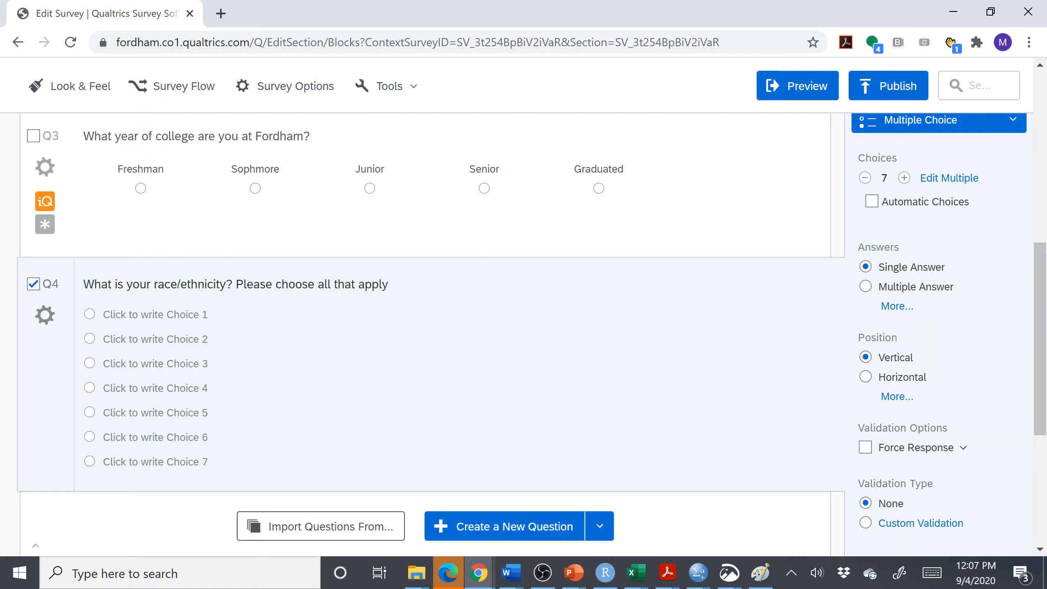
{"action": "left_click", "coordinate": [938, 288]}
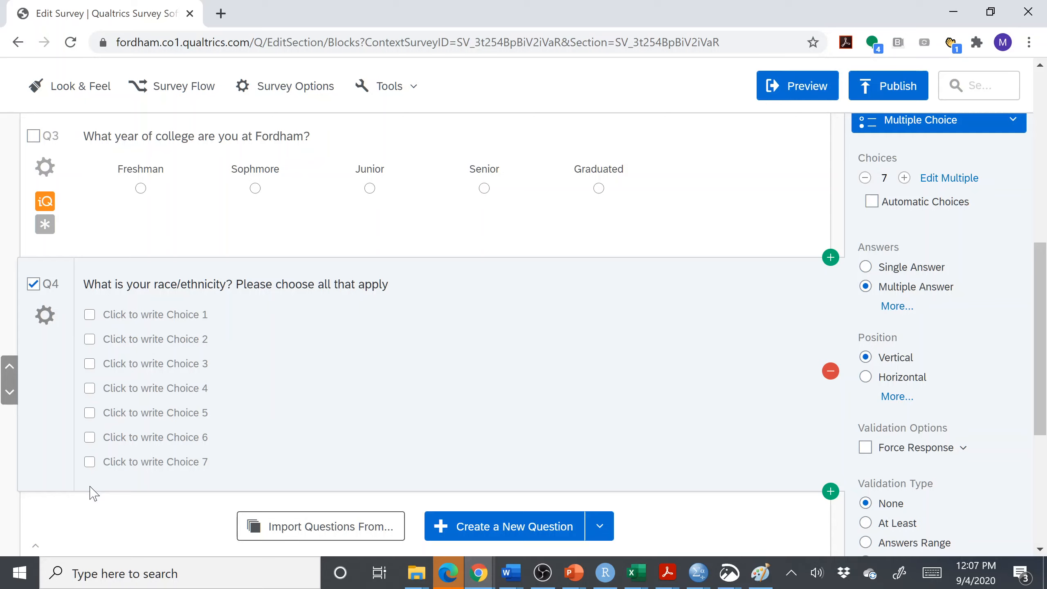
Label the first two race/ethnicity choices "American Indian/Native American" and "Arab American/Middle Eastern"
{"action": "left_click", "coordinate": [112, 315]}
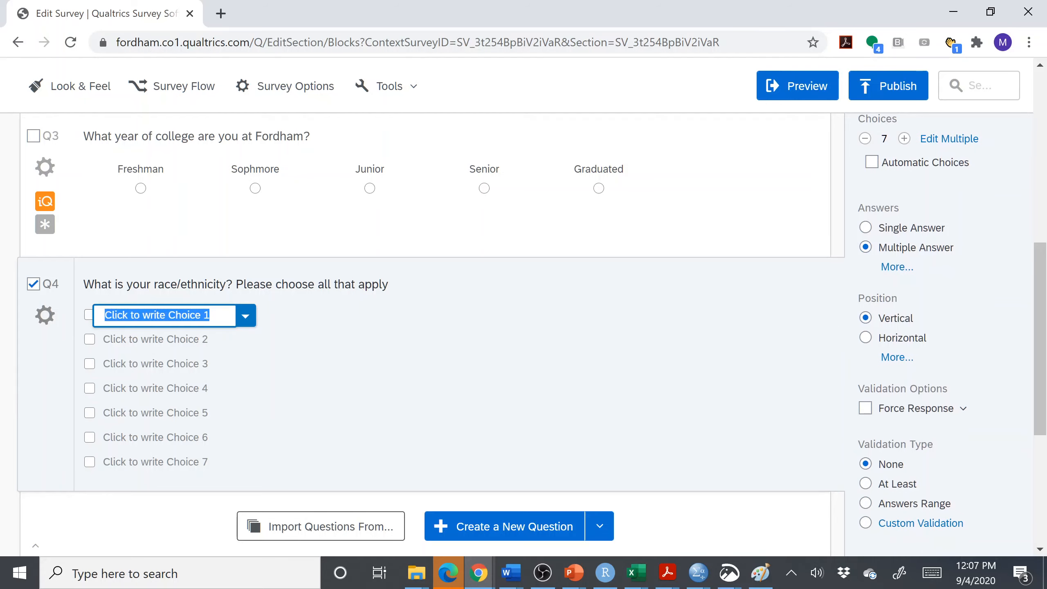
{"action": "type", "text": "American In"}
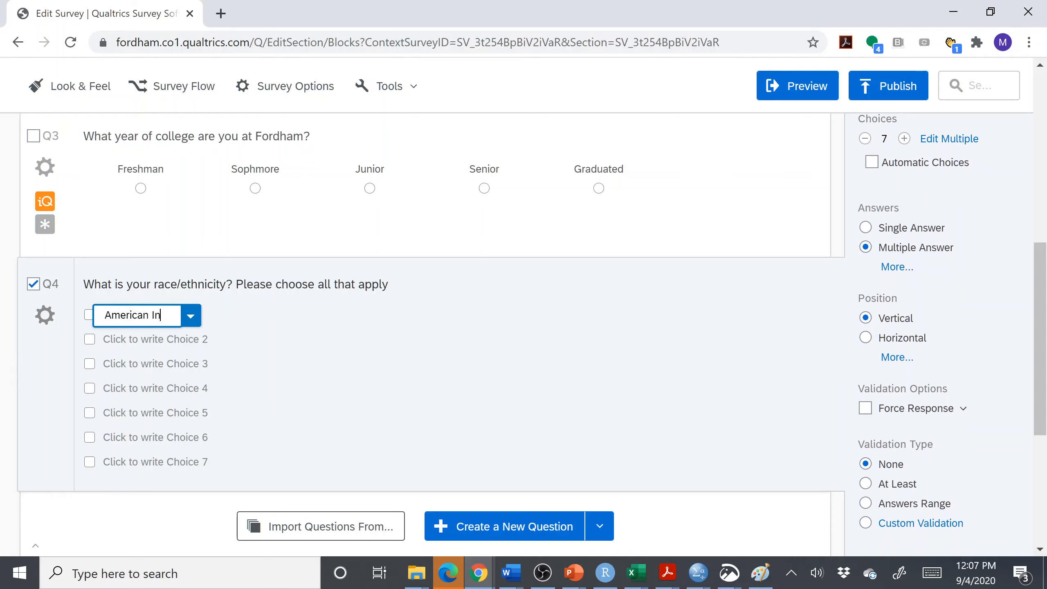
{"action": "type", "text": "dian/Nati"}
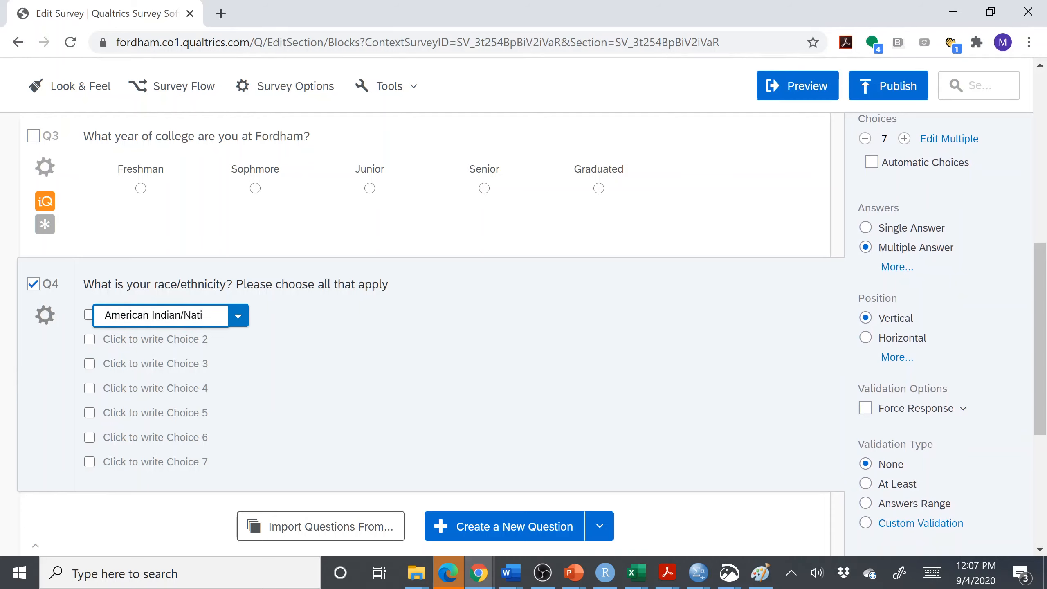
{"action": "type", "text": "ve American"}
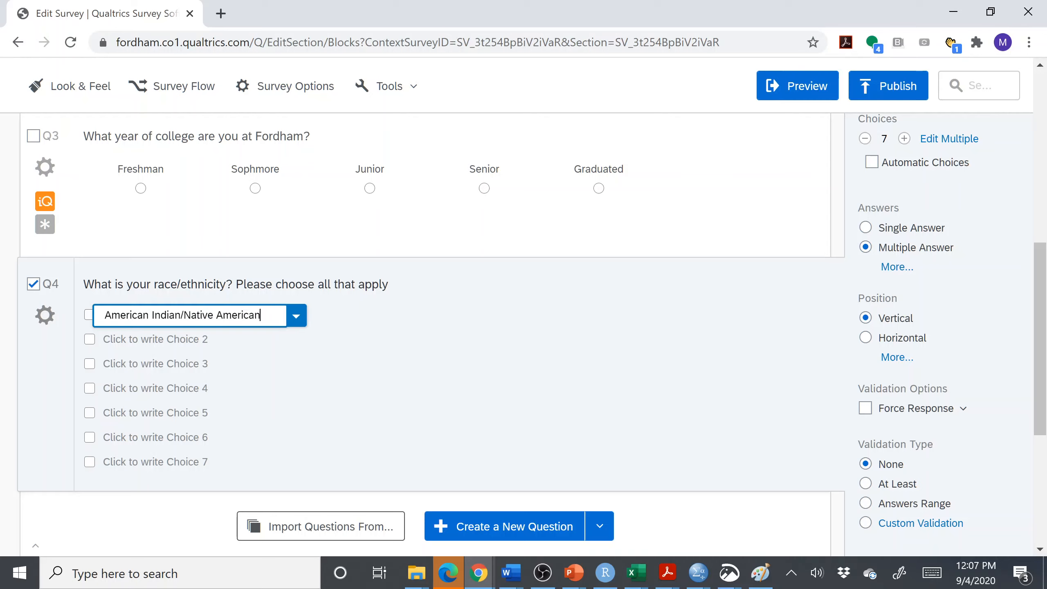
{"action": "key", "text": "Return"}
{"action": "type", "text": "A"}
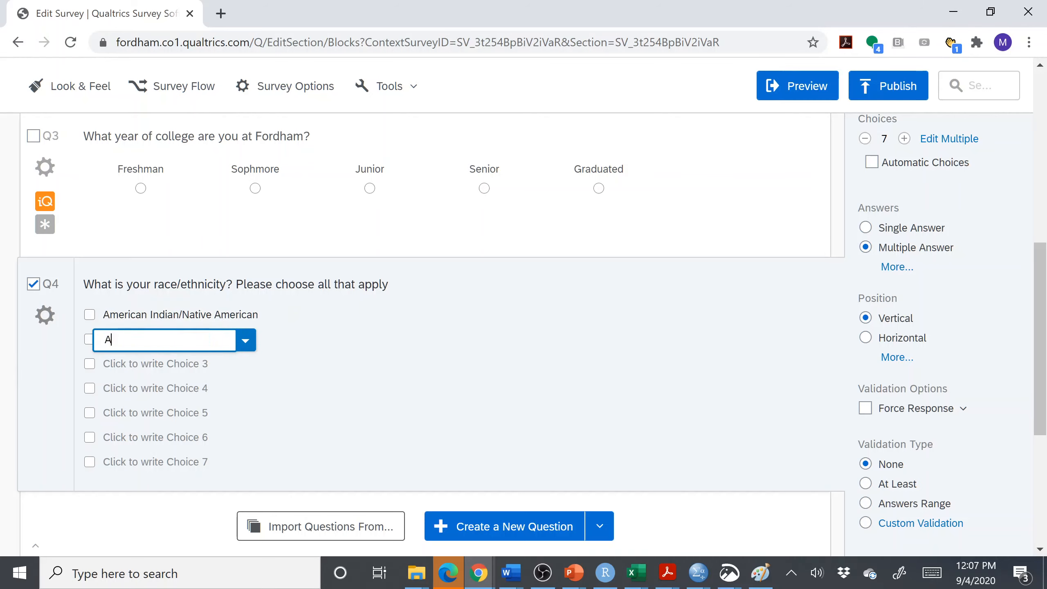
{"action": "type", "text": "rab American"}
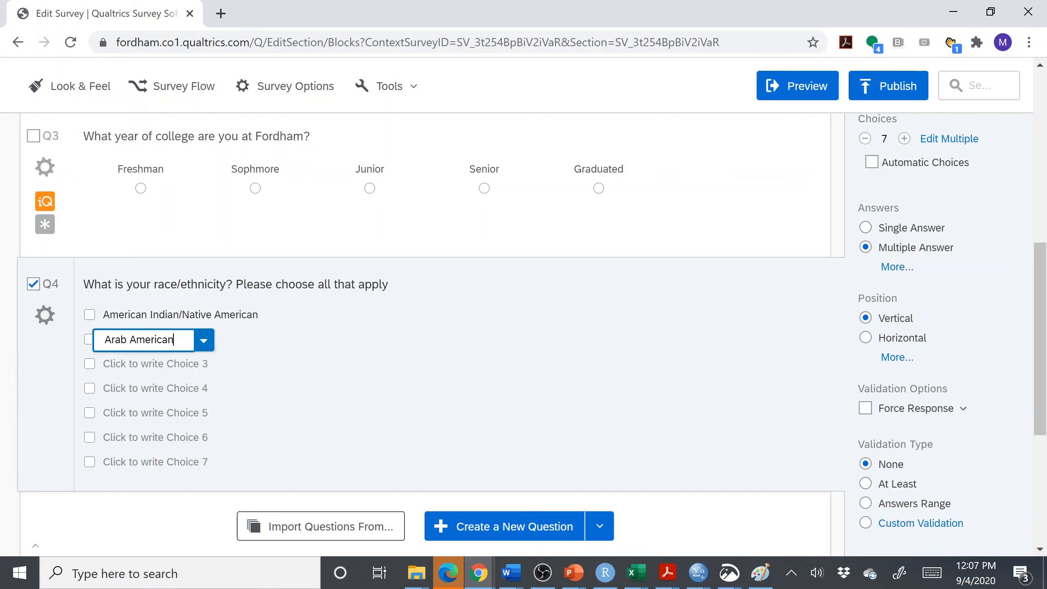
{"action": "type", "text": "/Middle Eastern"}
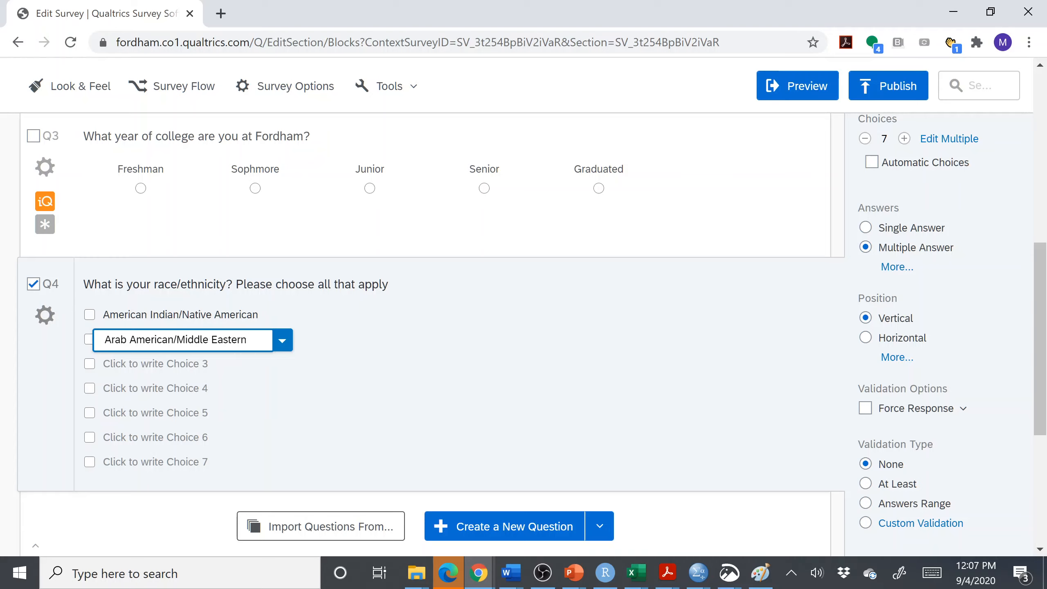
{"action": "key", "text": "Return"}
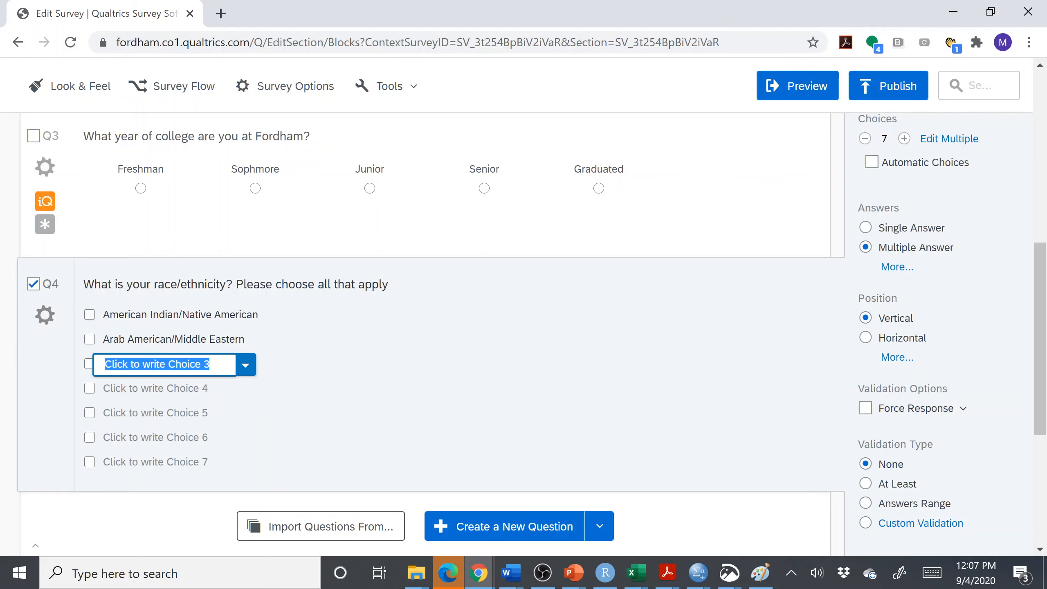
Label the third and fourth race/ethnicity choices "Asian, Asian American, or Pacific Islander" and "Black or African American"
{"action": "type", "text": "Asian, Asian "}
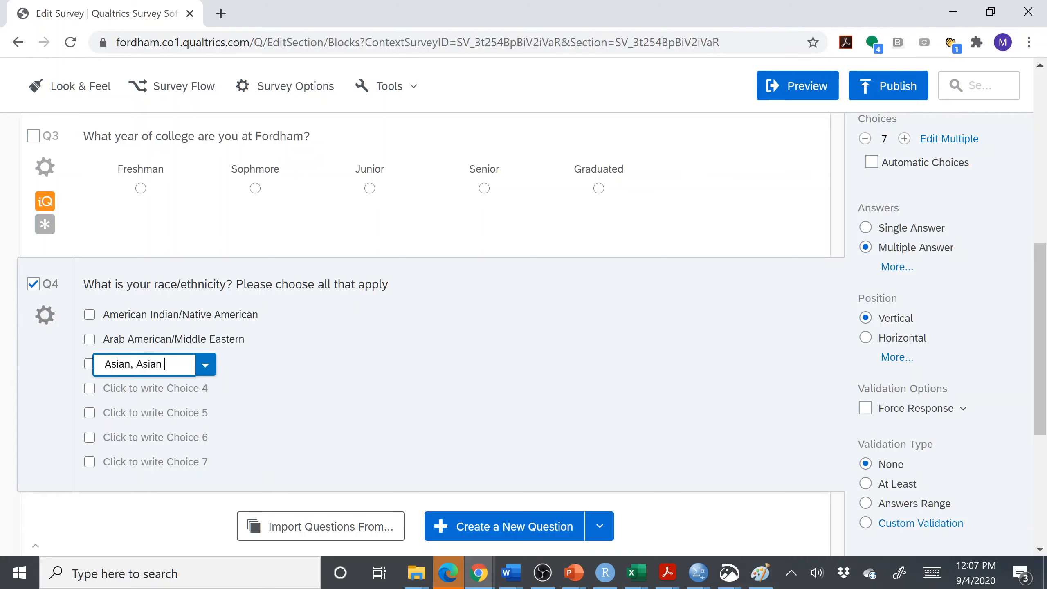
{"action": "type", "text": "American, or P"}
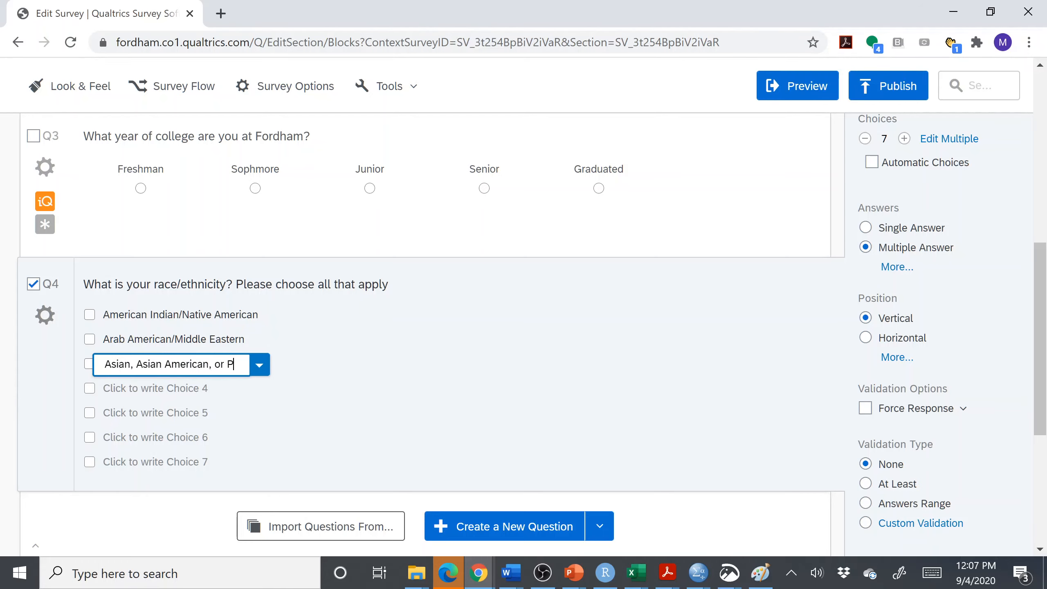
{"action": "type", "text": "acific Islander"}
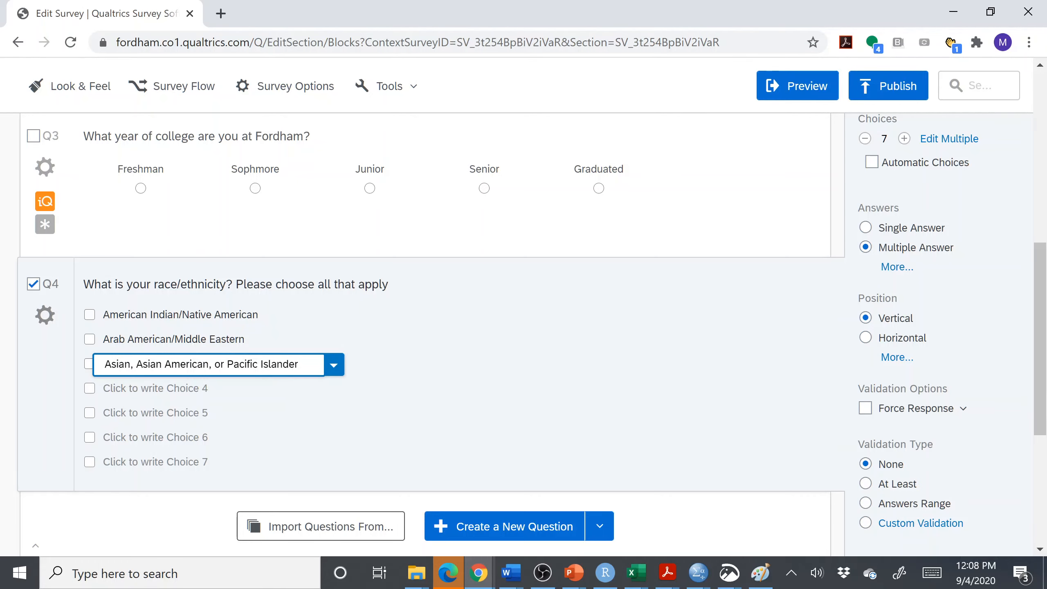
{"action": "left_click", "coordinate": [145, 389]}
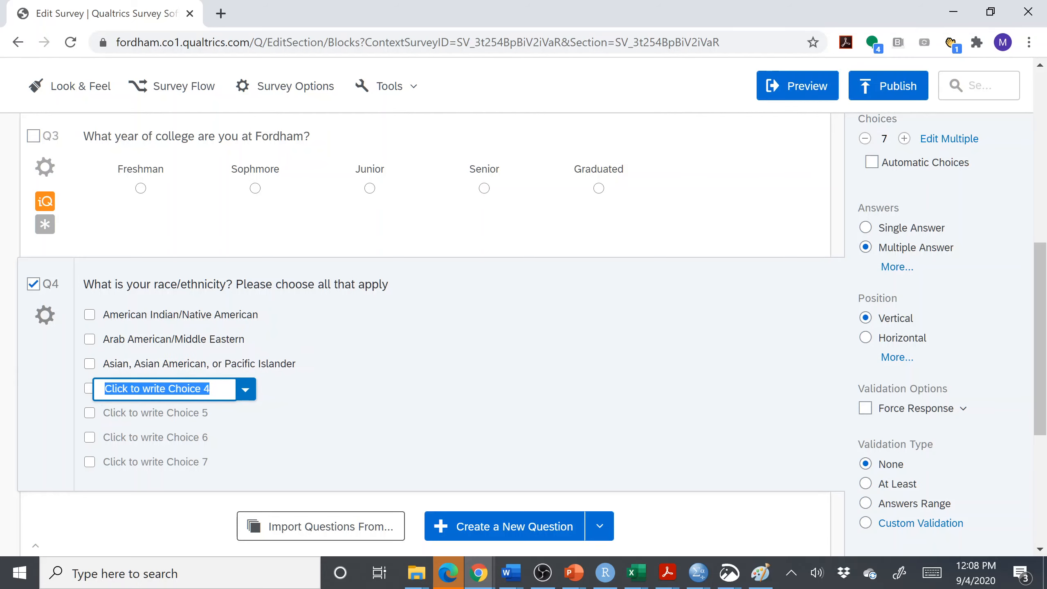
{"action": "type", "text": "Black or Af"}
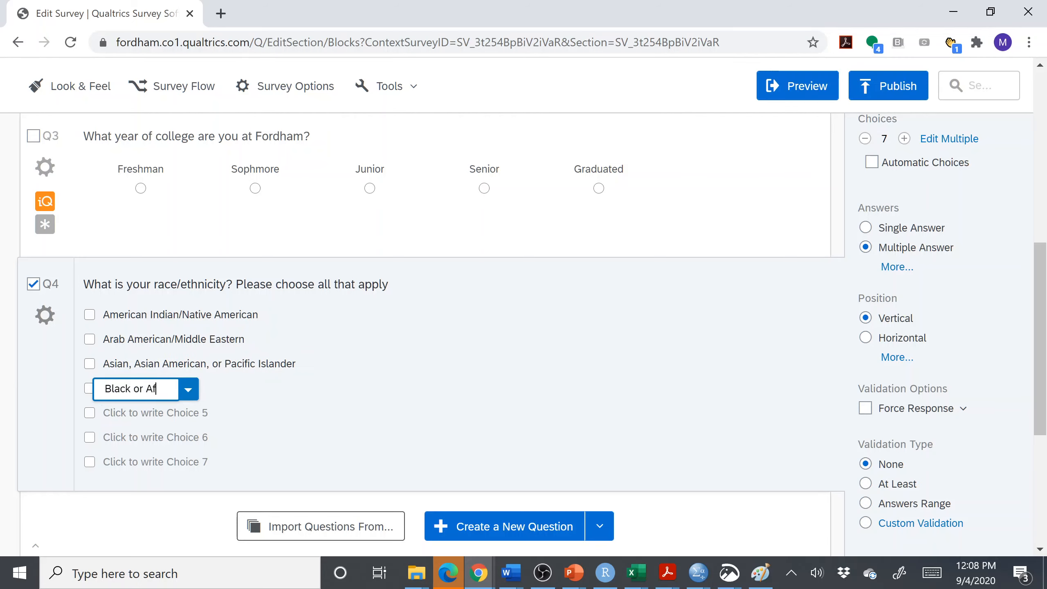
{"action": "type", "text": "rican American"}
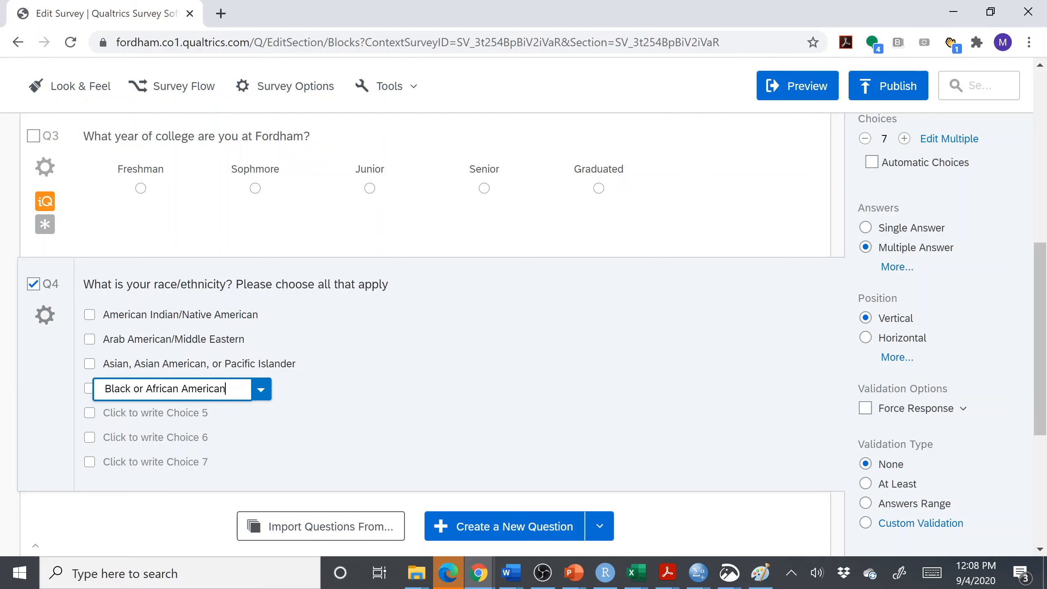
Label the fifth and sixth race/ethnicity choices "Hispanic or Latin American" and "White, Caucasian, Anglo (not Hispanic)"
{"action": "left_click", "coordinate": [151, 414]}
{"action": "type", "text": "H"}
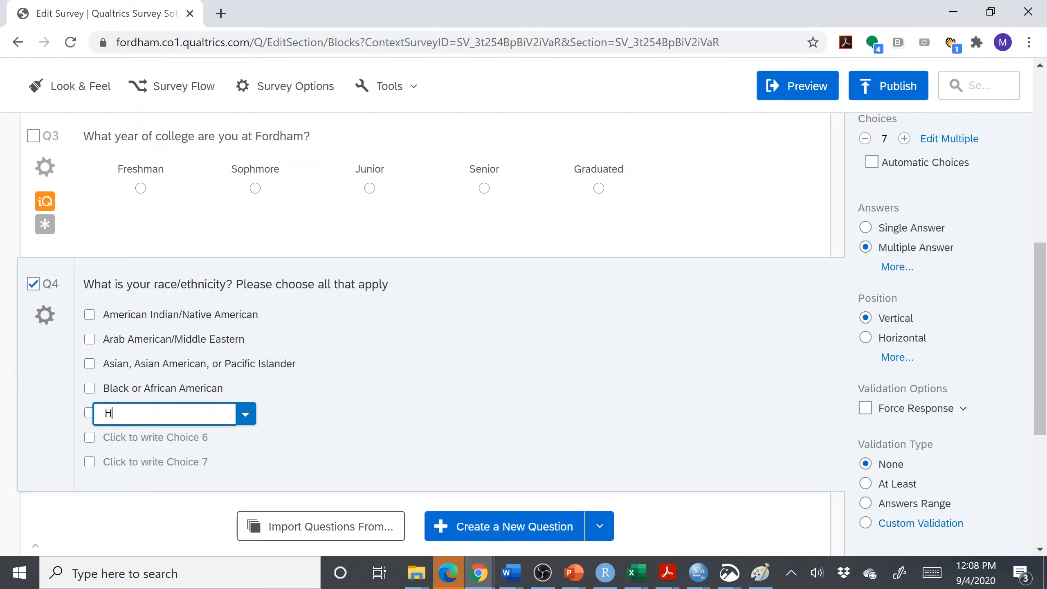
{"action": "type", "text": "ispanic or Latin American"}
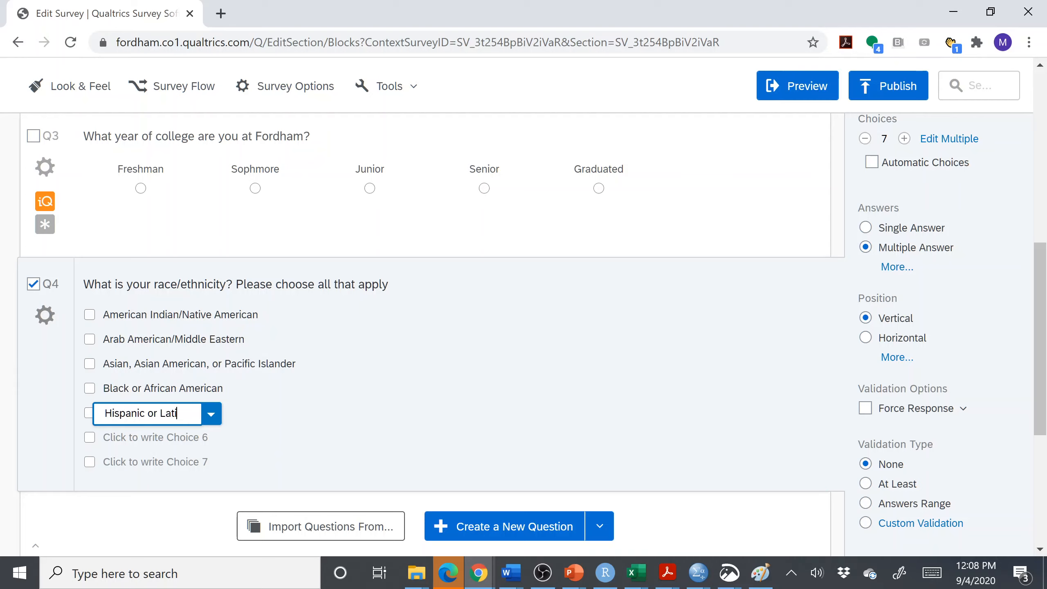
{"action": "left_click", "coordinate": [145, 436]}
{"action": "type", "text": "White, Caucasian, "}
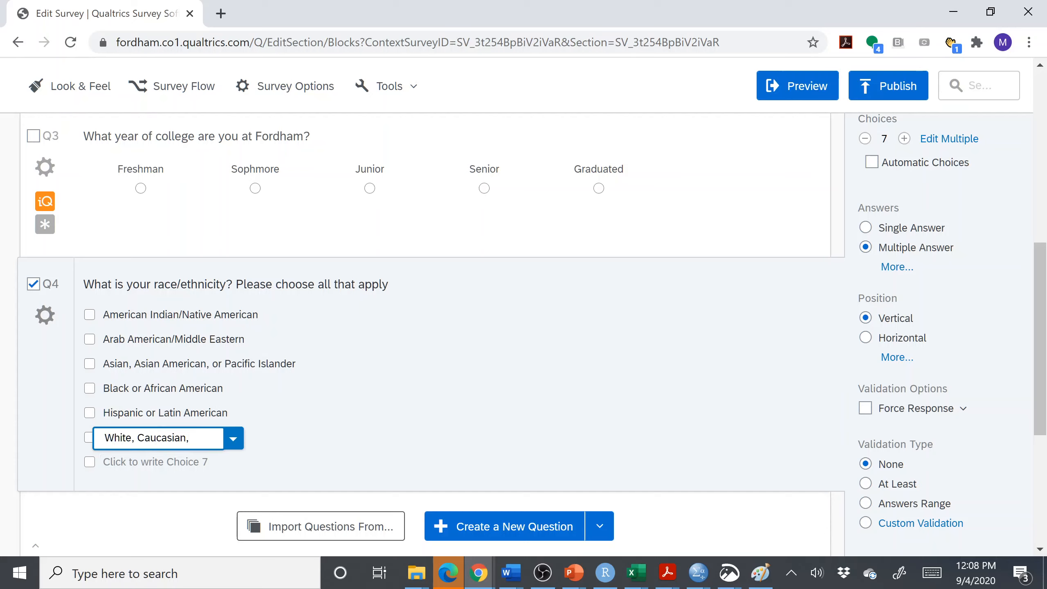
{"action": "type", "text": "Anglo (n"}
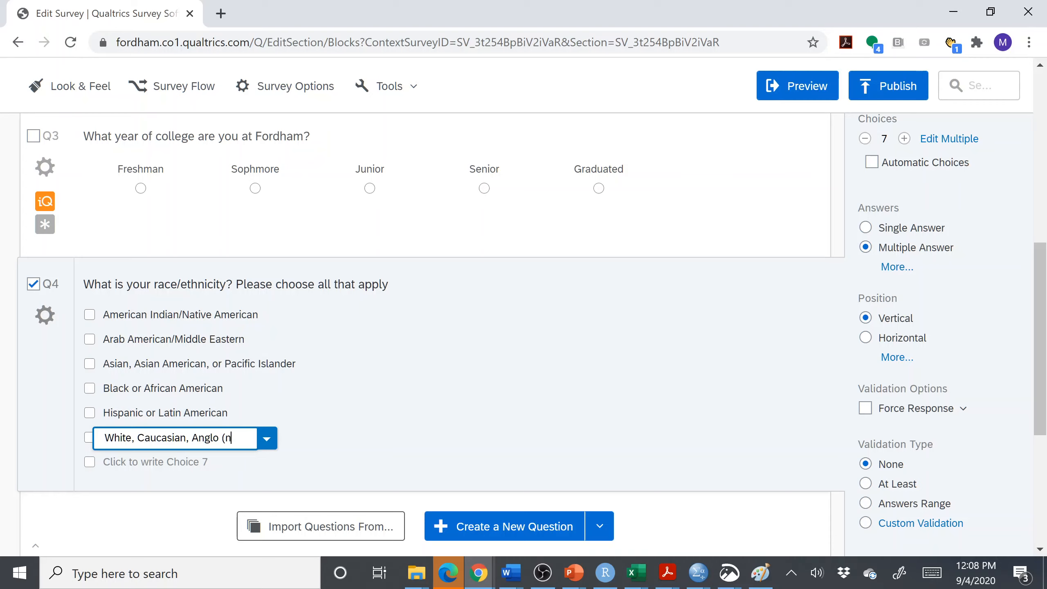
{"action": "type", "text": "ot Hispanic"}
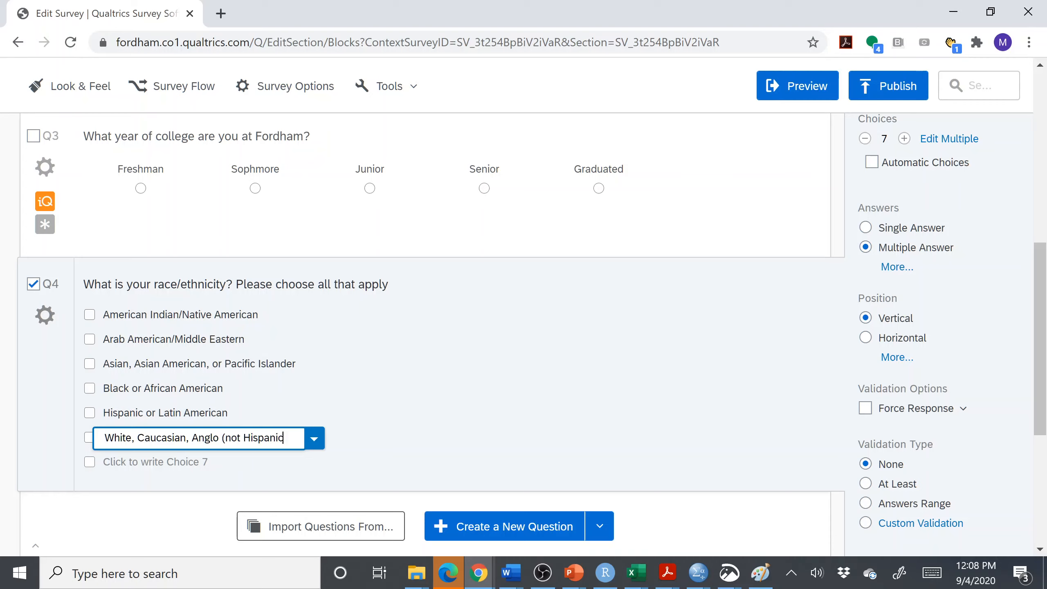
{"action": "type", "text": ")"}
{"action": "key", "text": "Return"}
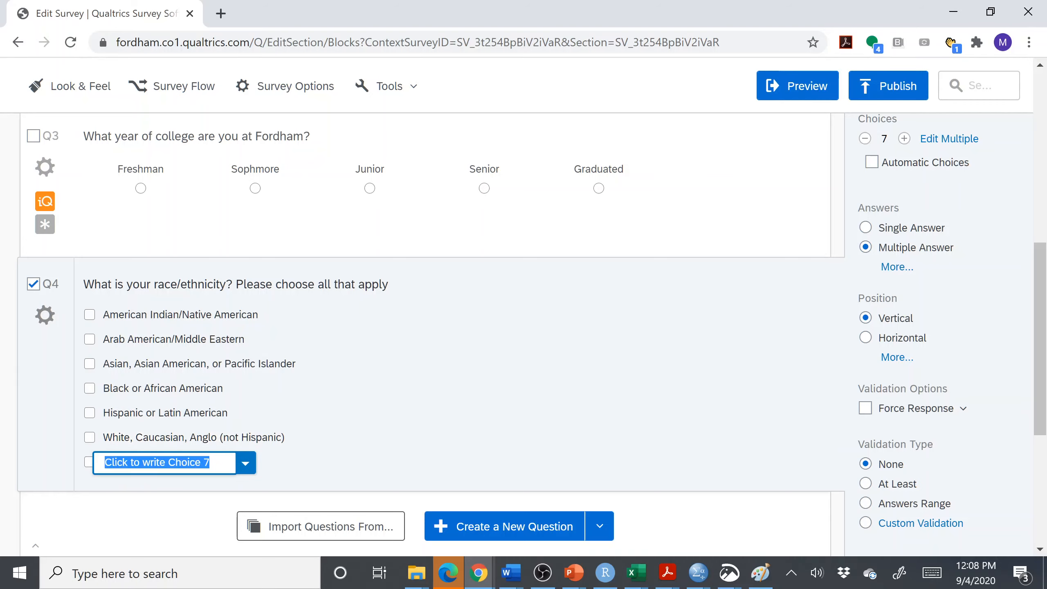
Label the seventh race/ethnicity choice "Other" and allow text entry for it
{"action": "type", "text": "Oth"}
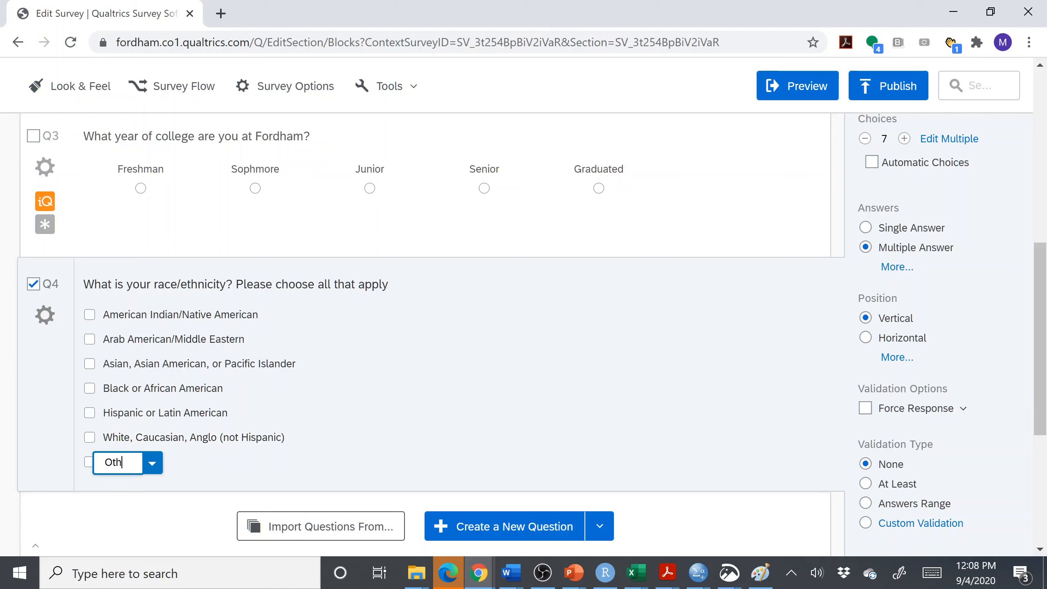
{"action": "type", "text": "er"}
{"action": "left_click", "coordinate": [166, 465]}
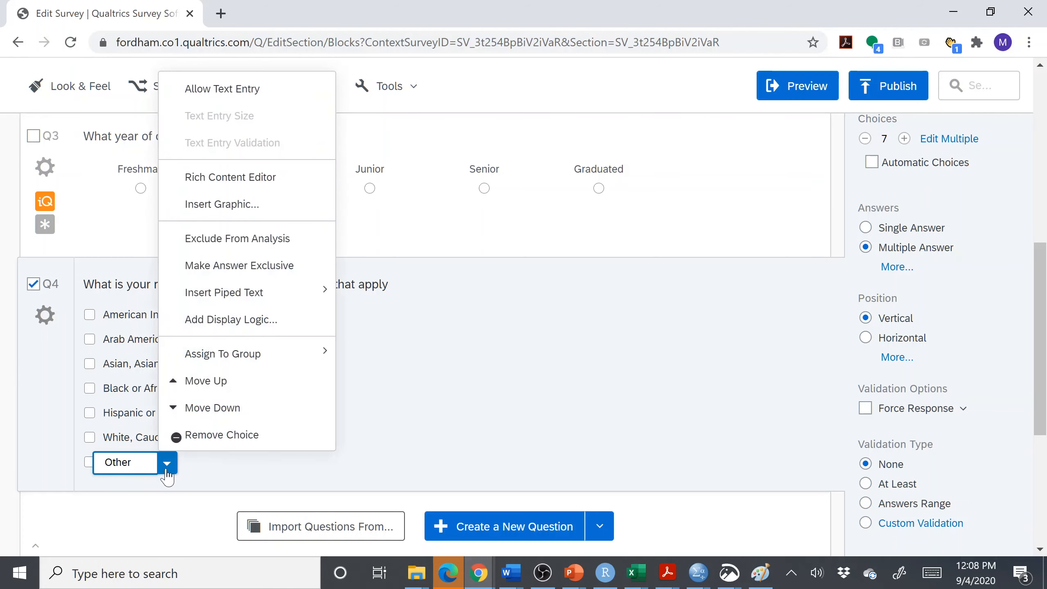
{"action": "left_click", "coordinate": [238, 99]}
Turn on Force Response for the race/ethnicity question
{"action": "scroll", "coordinate": [1045, 399], "scroll_direction": "down", "scroll_amount": 1}
{"action": "scroll", "coordinate": [1045, 399], "scroll_direction": "down", "scroll_amount": 2}
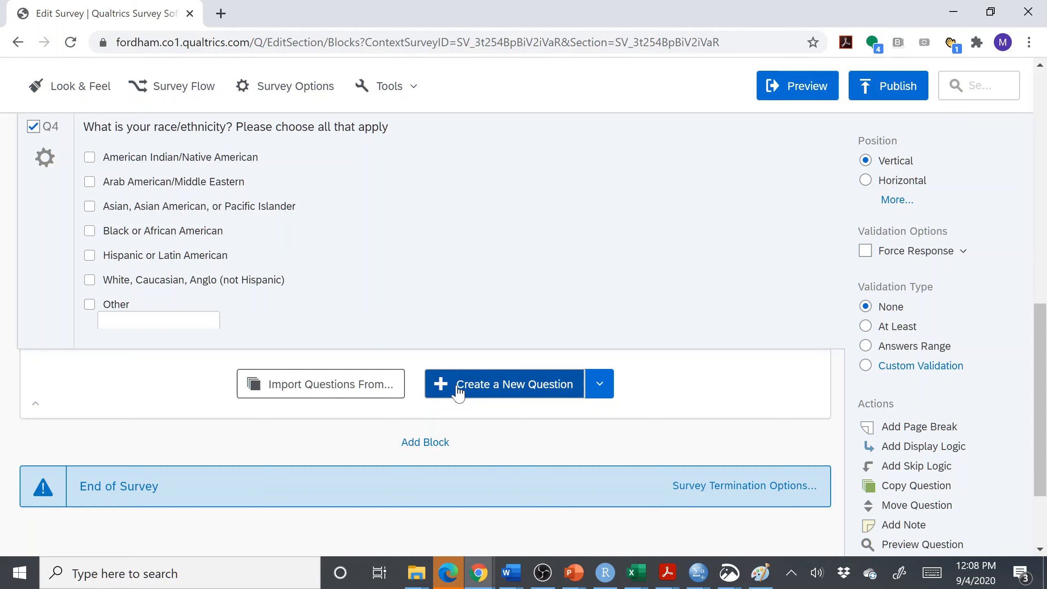
{"action": "left_click_drag", "start_coordinate": [459, 392], "coordinate": [952, 460]}
{"action": "scroll", "coordinate": [725, 501], "scroll_direction": "down", "scroll_amount": 2}
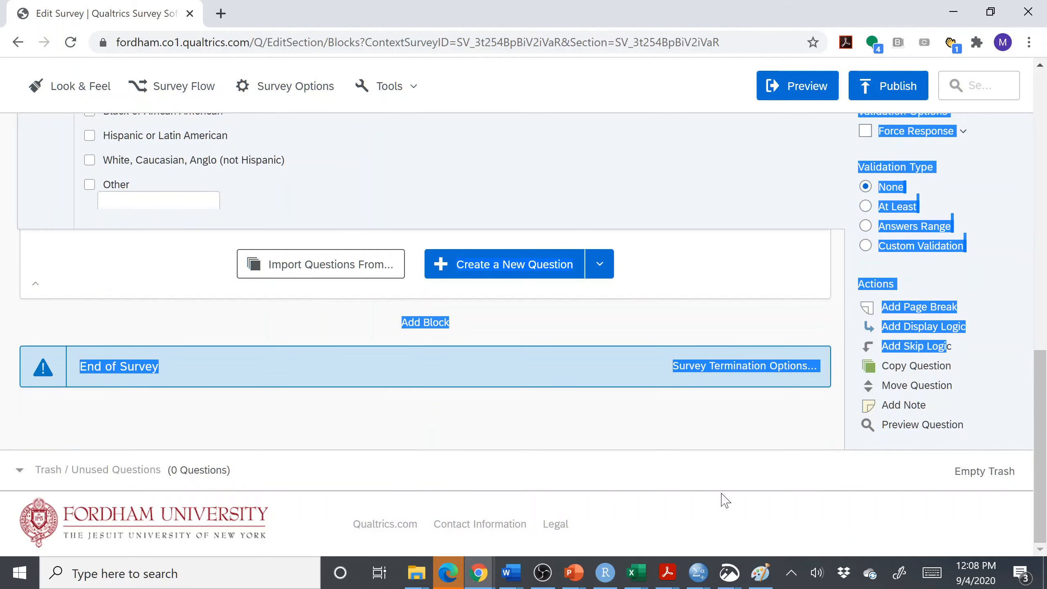
{"action": "left_click", "coordinate": [686, 456]}
{"action": "left_click_drag", "start_coordinate": [1041, 422], "coordinate": [1041, 358]}
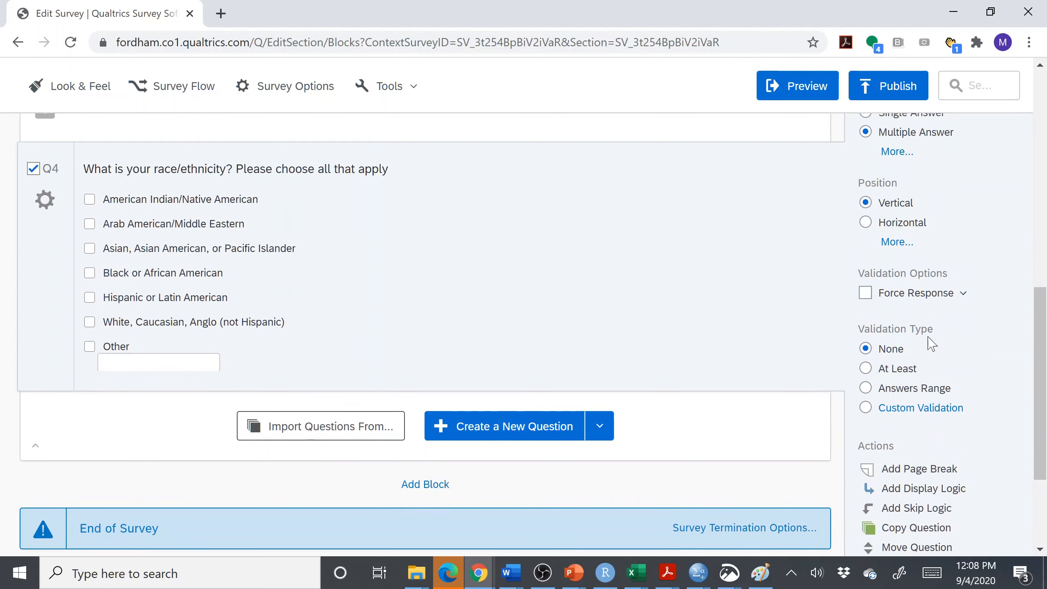
{"action": "left_click", "coordinate": [866, 294]}
Add a fifth question below the race/ethnicity question and change its type to Text Entry
{"action": "left_click", "coordinate": [484, 433]}
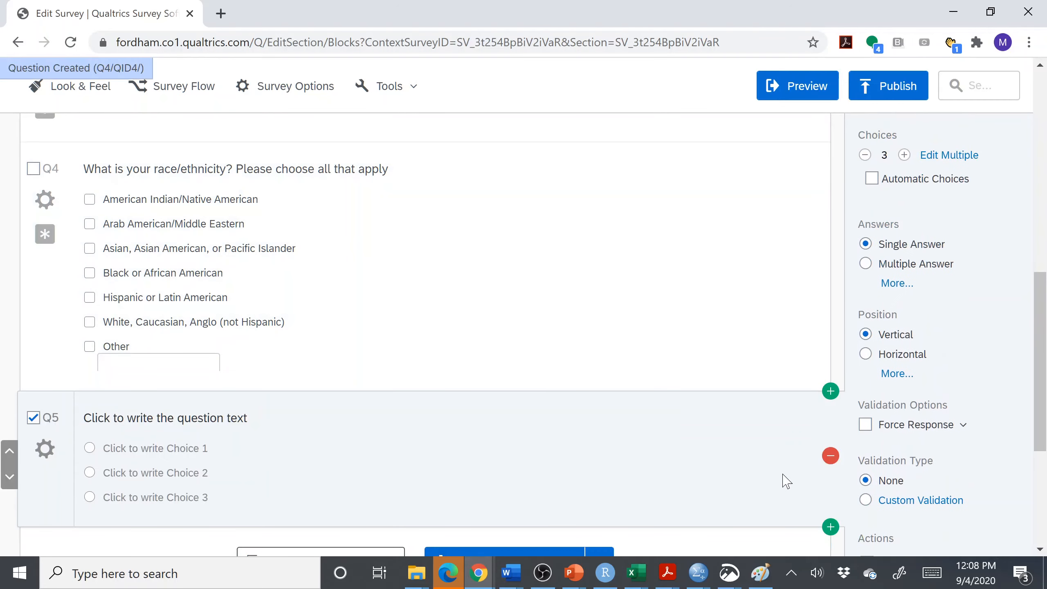
{"action": "left_click_drag", "start_coordinate": [1041, 390], "coordinate": [1045, 426]}
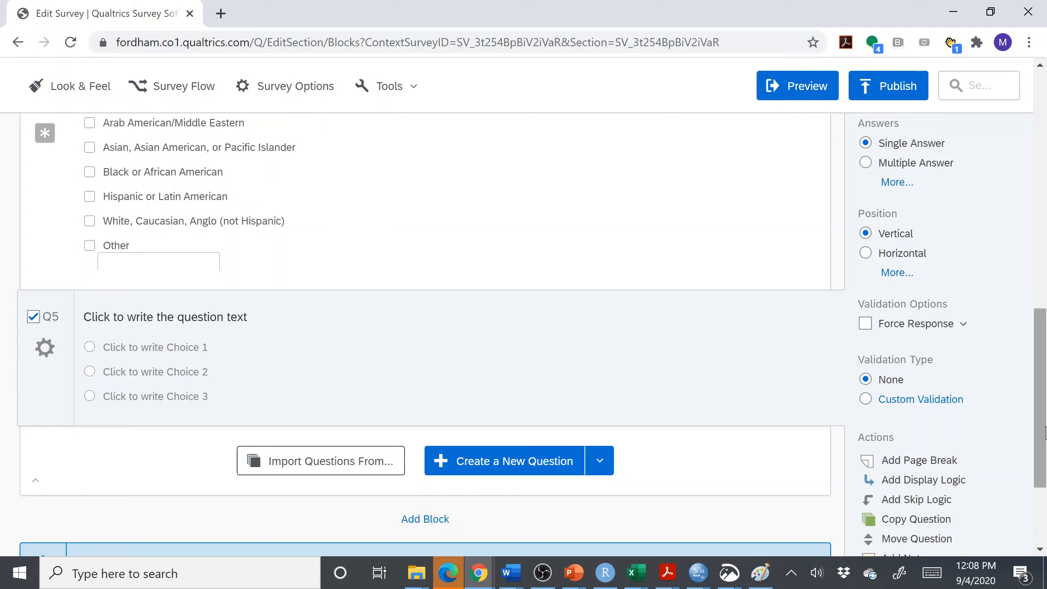
{"action": "left_click_drag", "start_coordinate": [1045, 431], "coordinate": [1045, 392]}
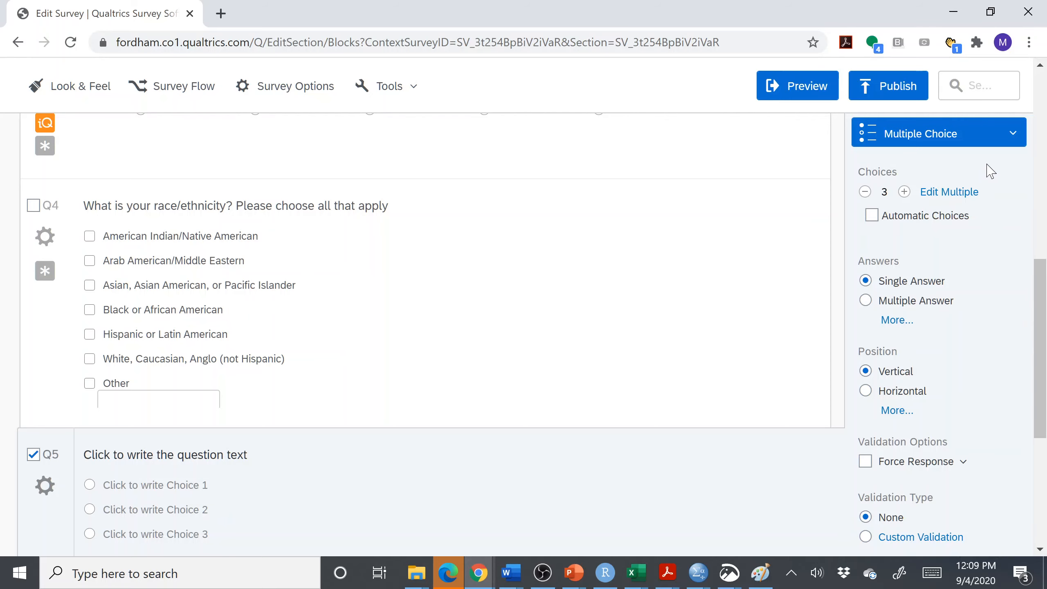
{"action": "left_click", "coordinate": [988, 144]}
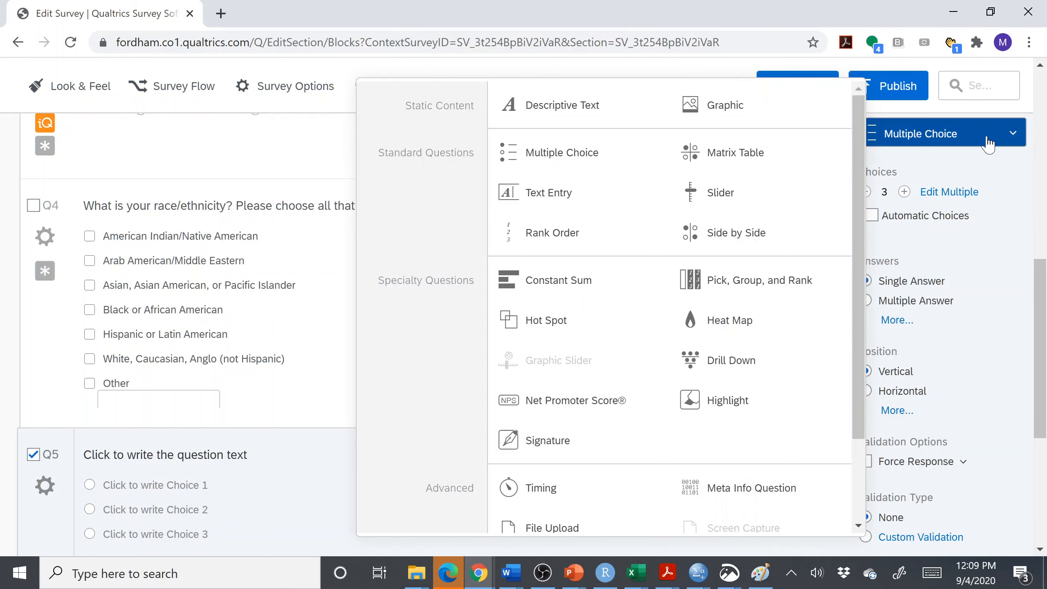
{"action": "left_click", "coordinate": [988, 144]}
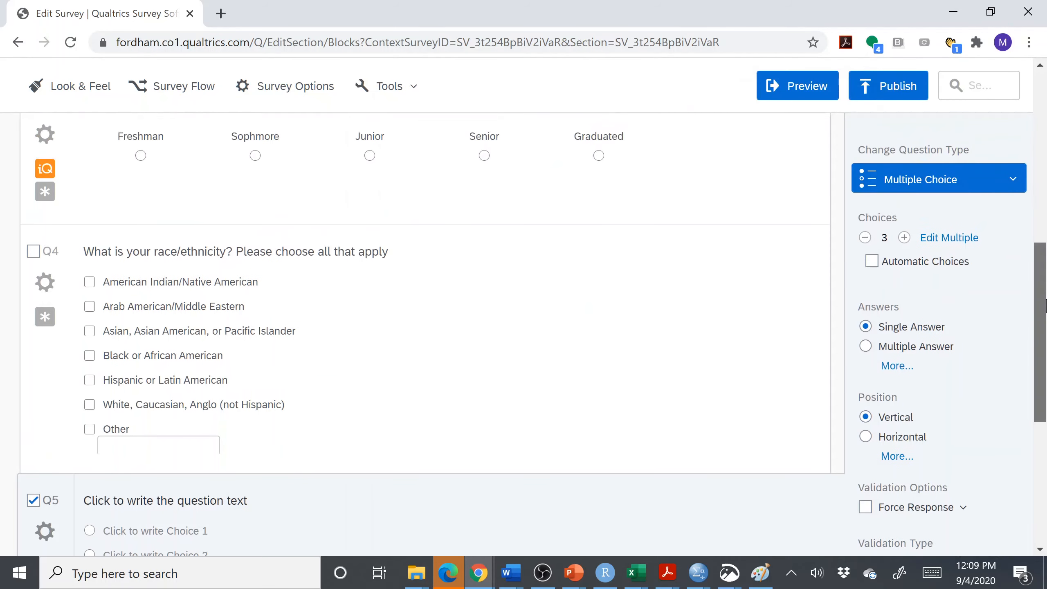
{"action": "left_click", "coordinate": [954, 172]}
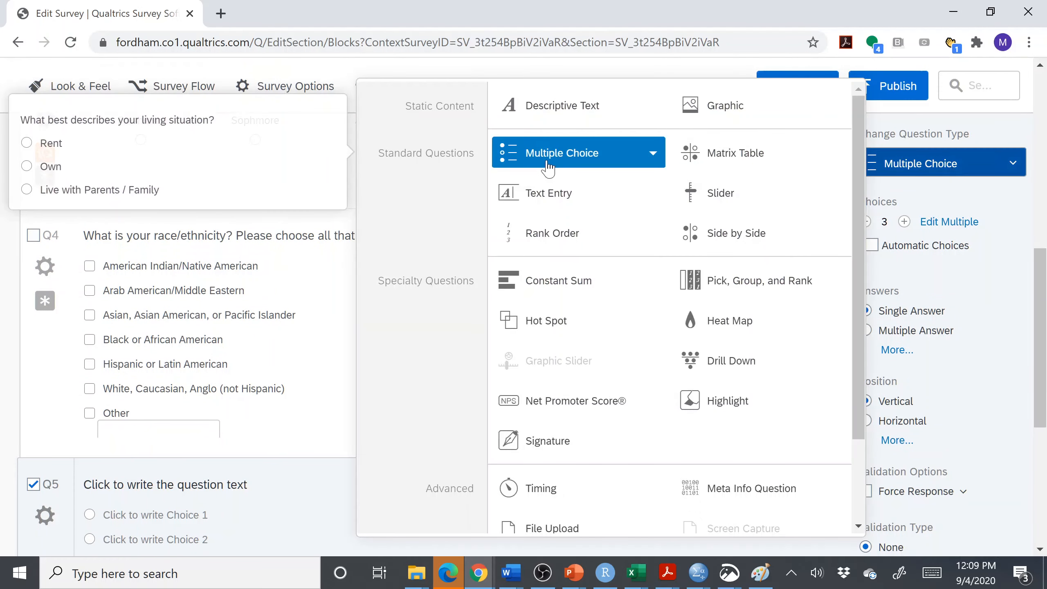
{"action": "left_click", "coordinate": [546, 194]}
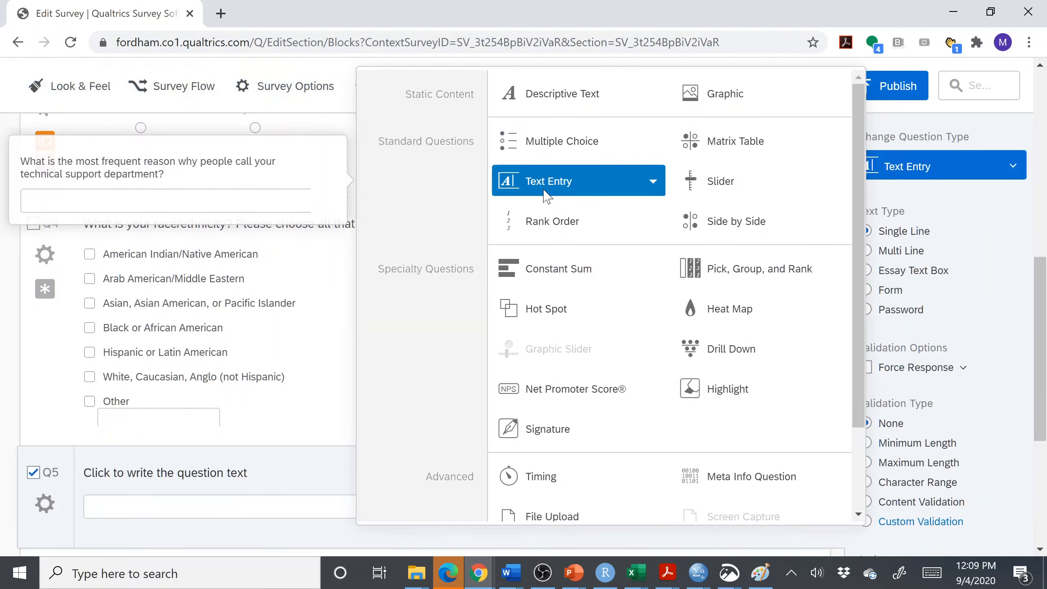
Set the fifth question's text to "Where is your hometown? Include the town/city, state, and if outside the USA, country as well"
{"action": "scroll", "coordinate": [128, 441], "scroll_direction": "down", "scroll_amount": 1}
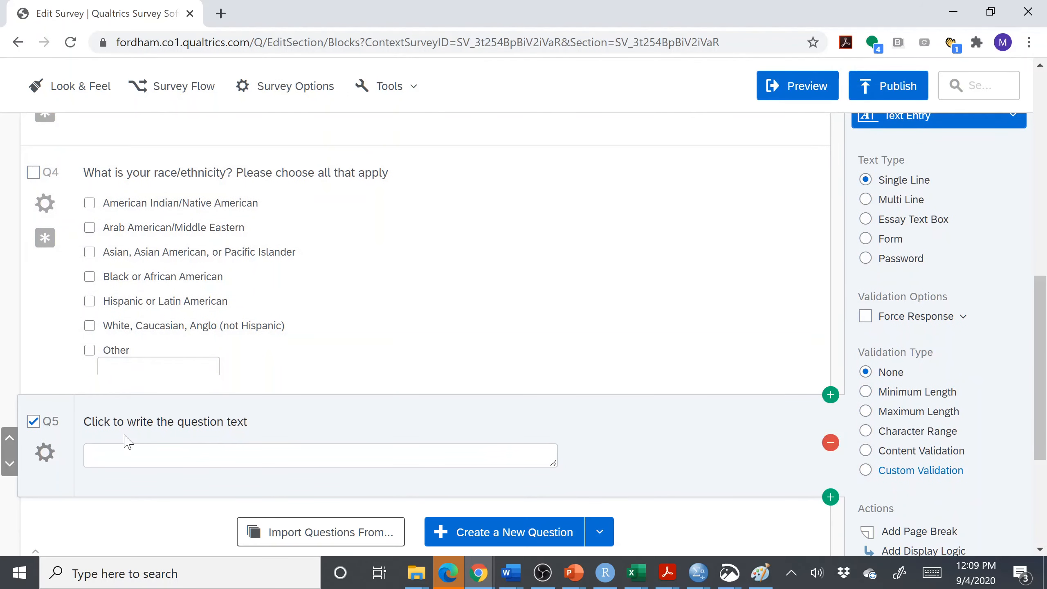
{"action": "left_click", "coordinate": [128, 425]}
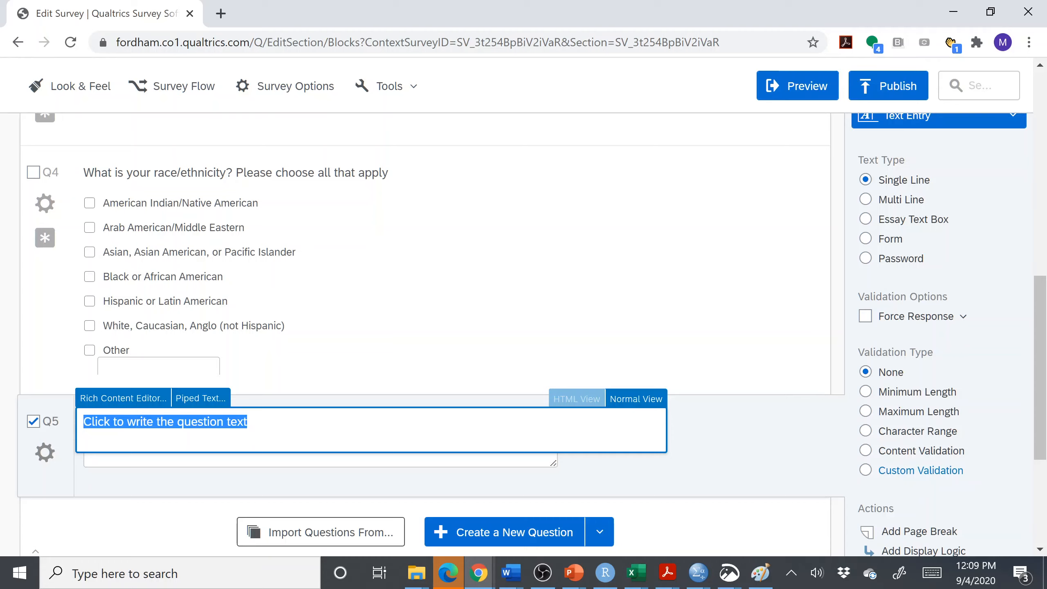
{"action": "type", "text": "Where is you"}
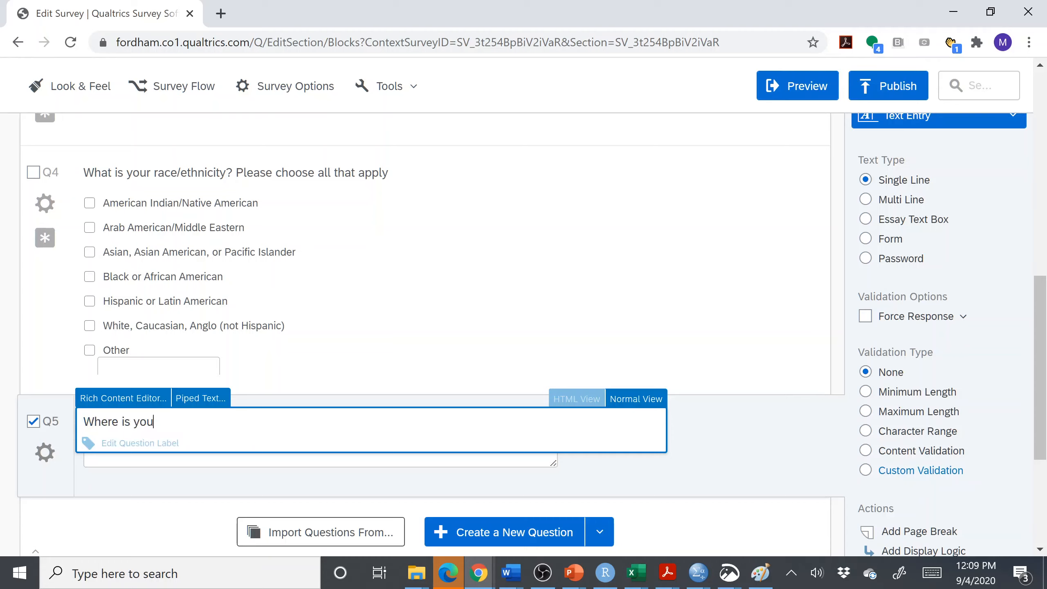
{"action": "type", "text": "r hometown? Include the town/city, state, and i"}
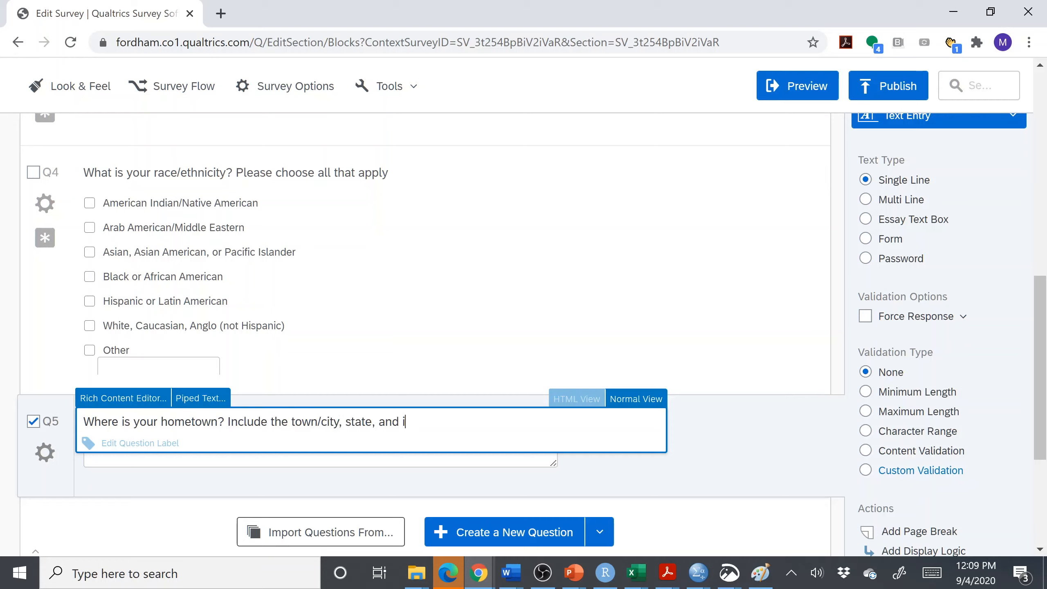
{"action": "type", "text": "f outside the USA, country as well"}
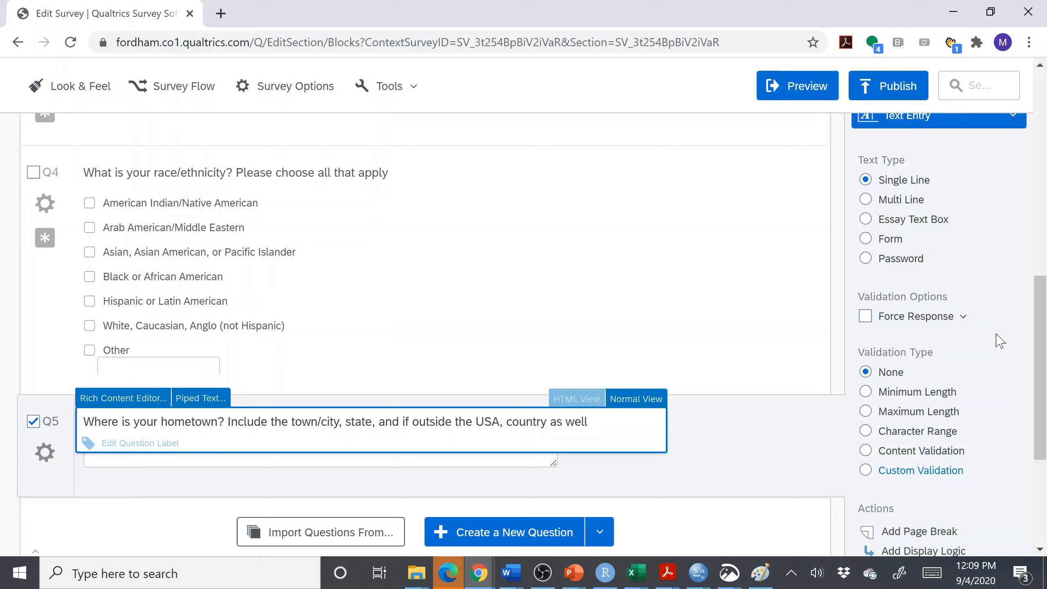
Add a sixth question below the hometown question with the text "Which best describes the population of your hometown?"
{"action": "scroll", "coordinate": [1040, 367], "scroll_direction": "down", "scroll_amount": 2}
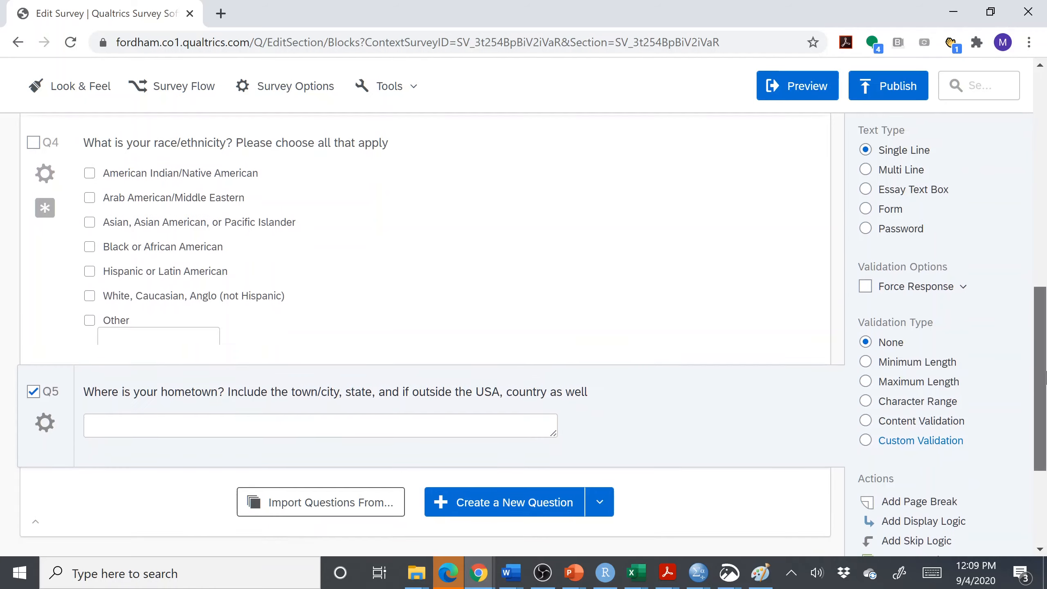
{"action": "left_click", "coordinate": [483, 485]}
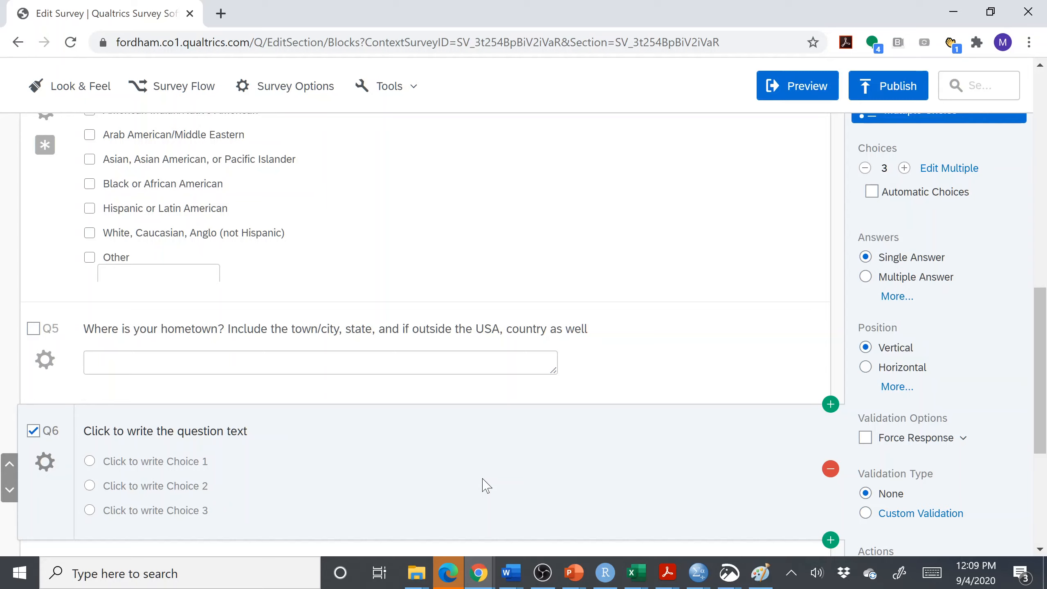
{"action": "left_click", "coordinate": [178, 433]}
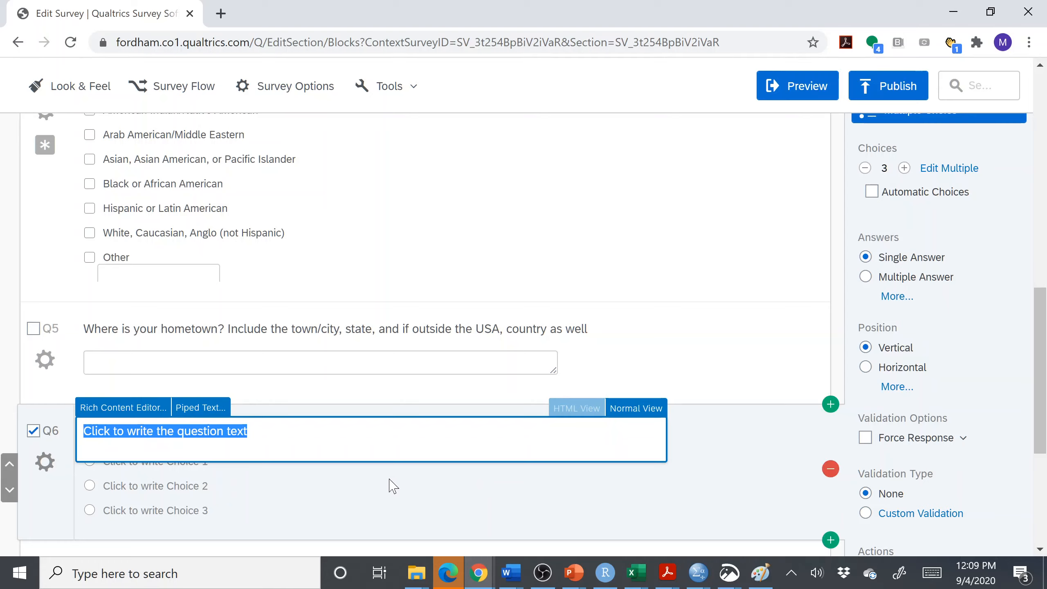
{"action": "type", "text": "Which be"}
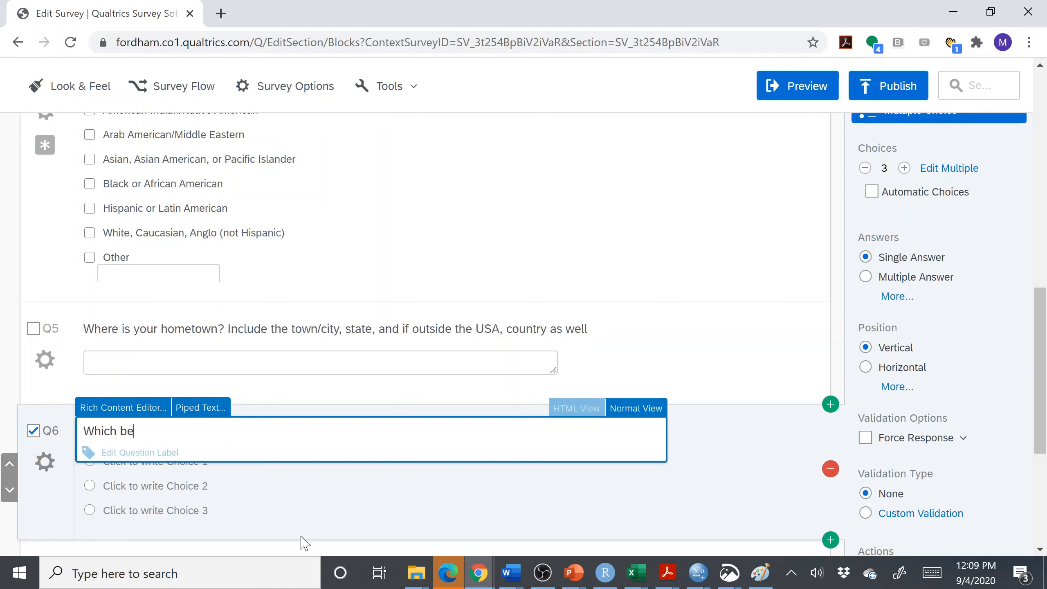
{"action": "type", "text": "st desceibes the populat"}
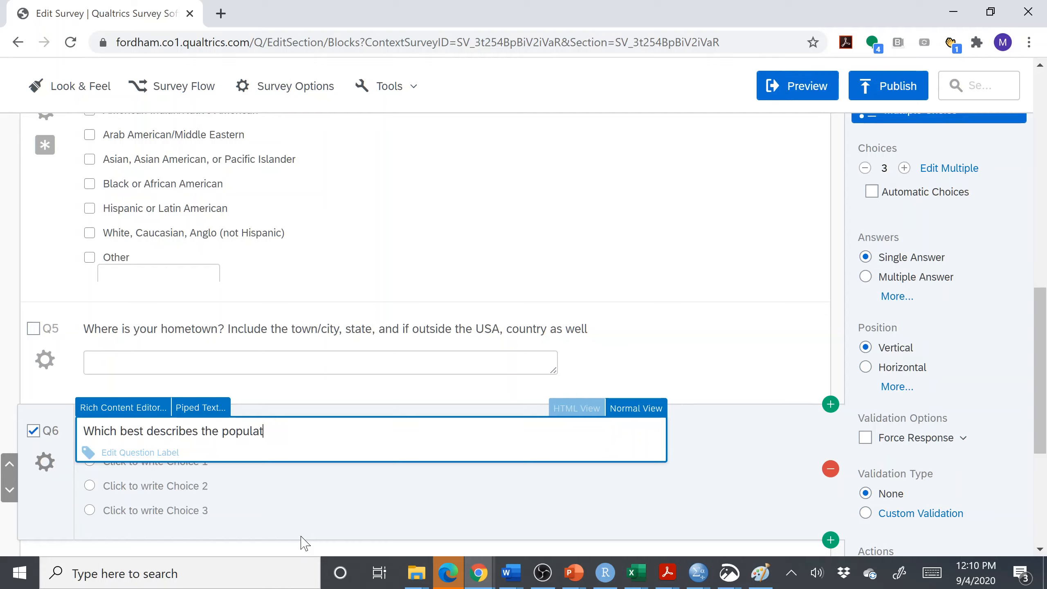
{"action": "type", "text": "town?"}
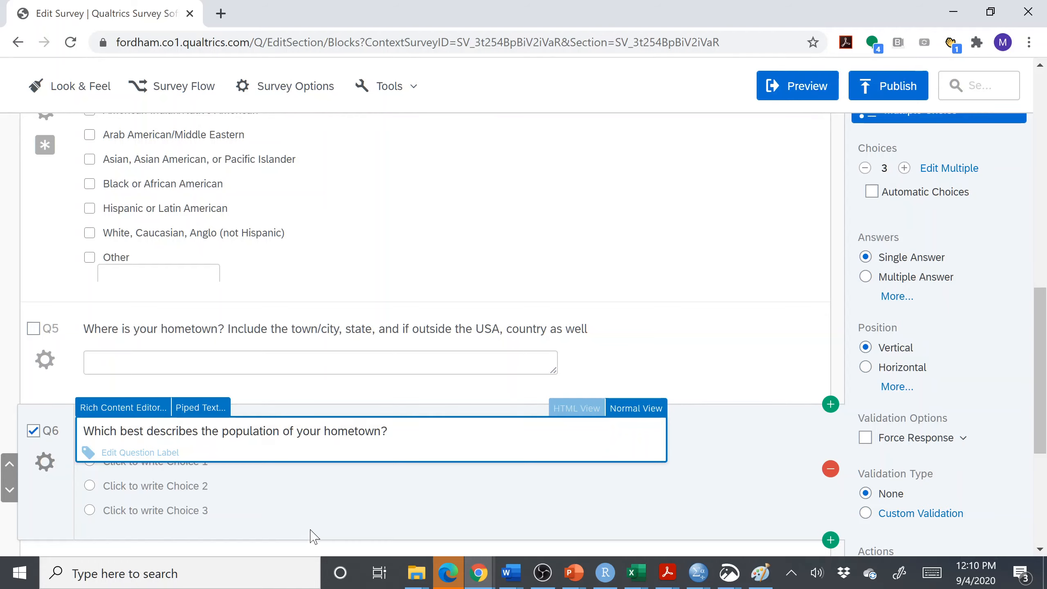
{"action": "left_click", "coordinate": [312, 536]}
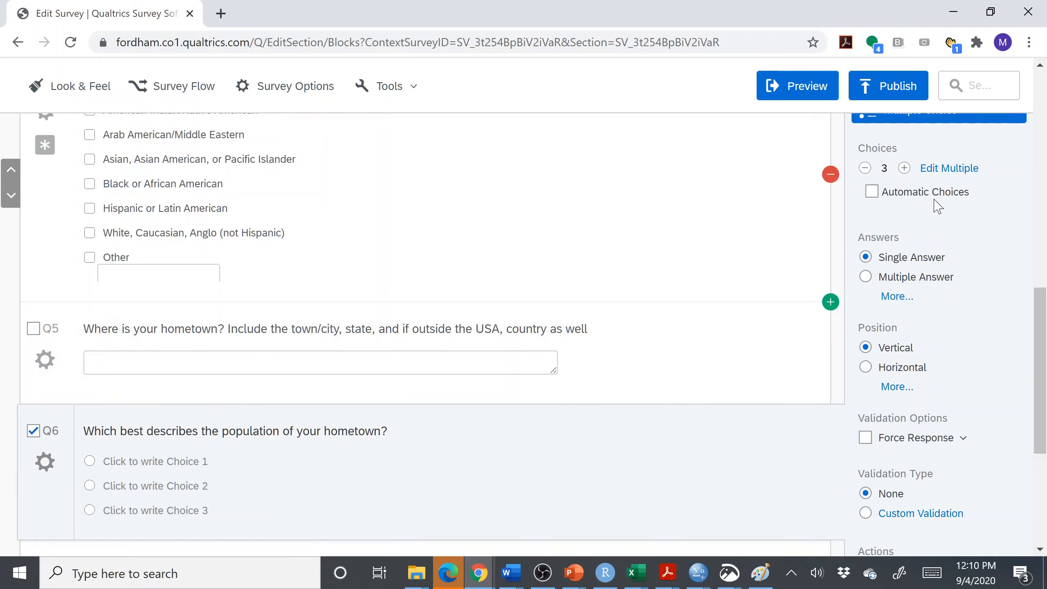
Add a fourth choice to the hometown population question and label the choices "Urban", "Suburban", "Rural" and "Other"
{"action": "left_click", "coordinate": [903, 168]}
{"action": "scroll", "coordinate": [486, 381], "scroll_direction": "down", "scroll_amount": 1}
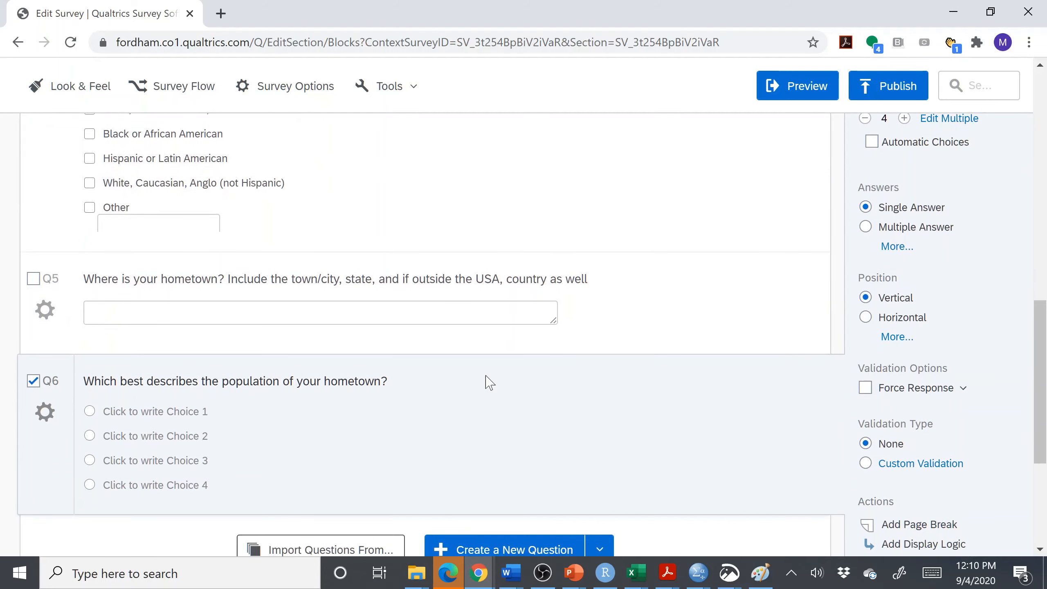
{"action": "left_click", "coordinate": [120, 411]}
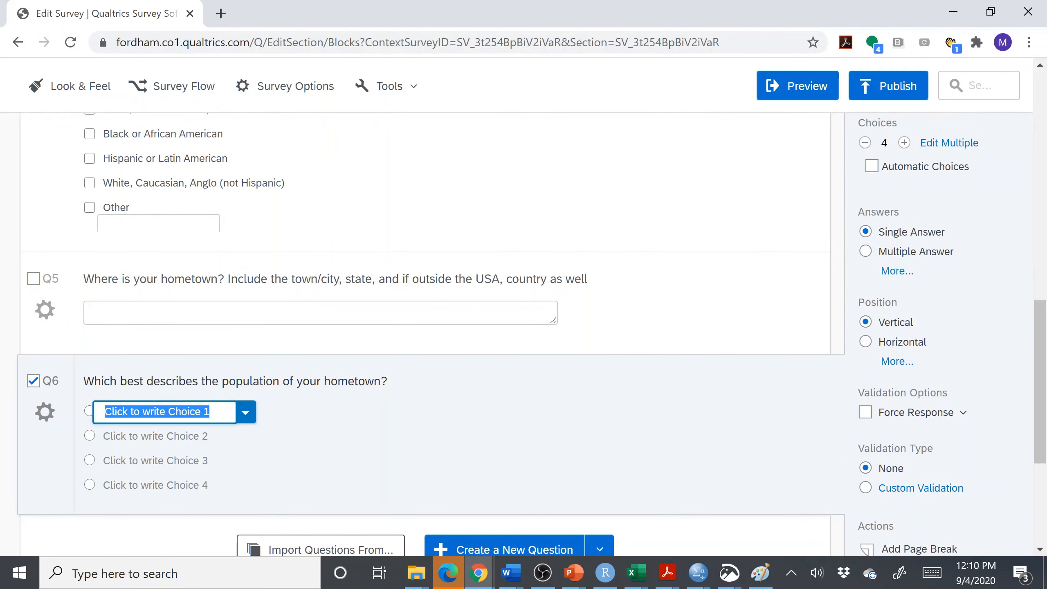
{"action": "type", "text": "Urban"}
{"action": "key", "text": "Return"}
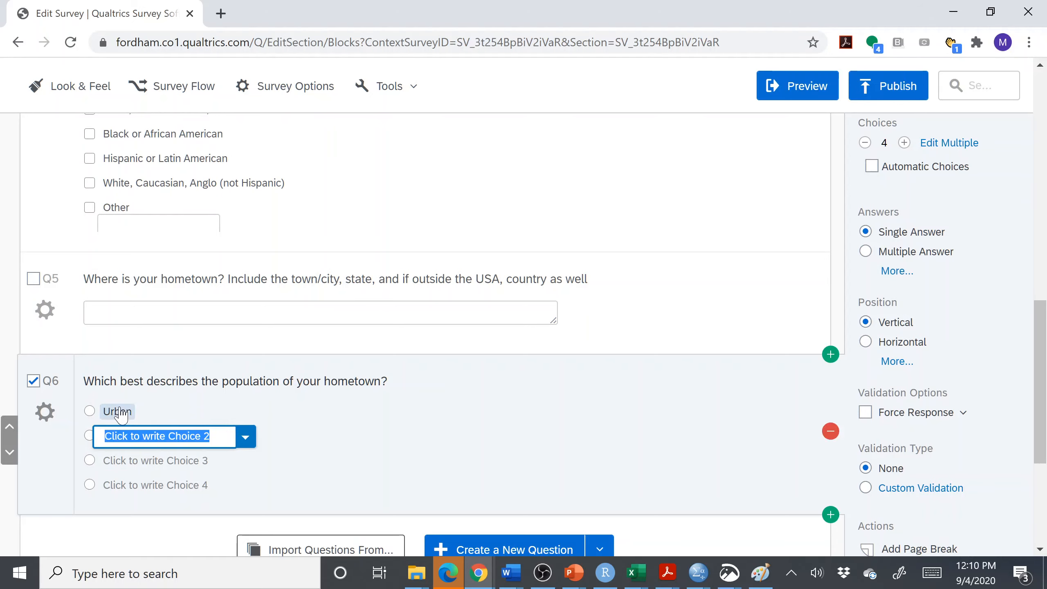
{"action": "type", "text": "Suburban"}
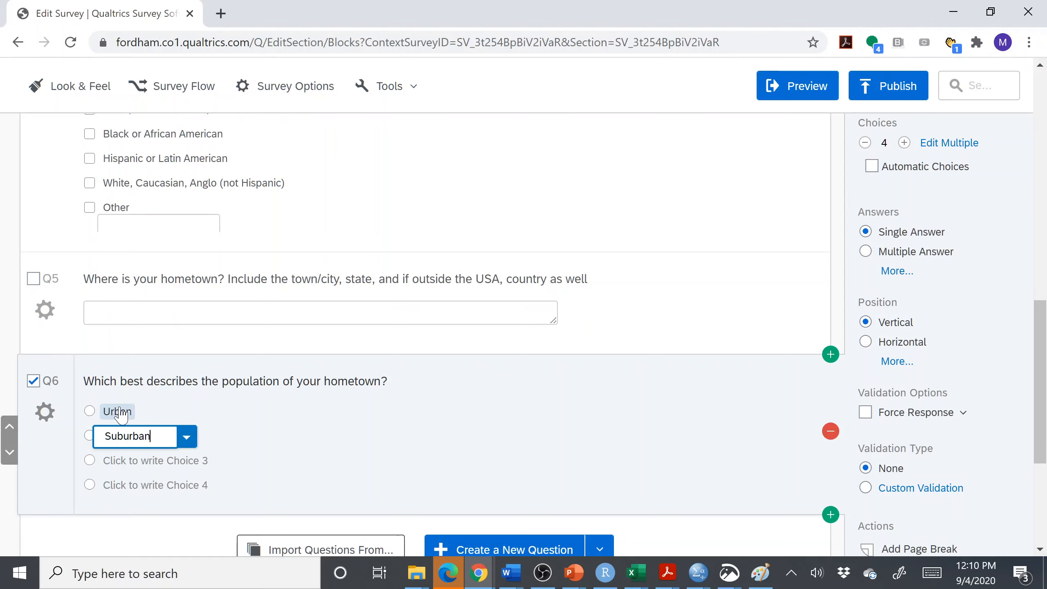
{"action": "key", "text": "Return"}
{"action": "type", "text": "Rural"}
{"action": "key", "text": "Return"}
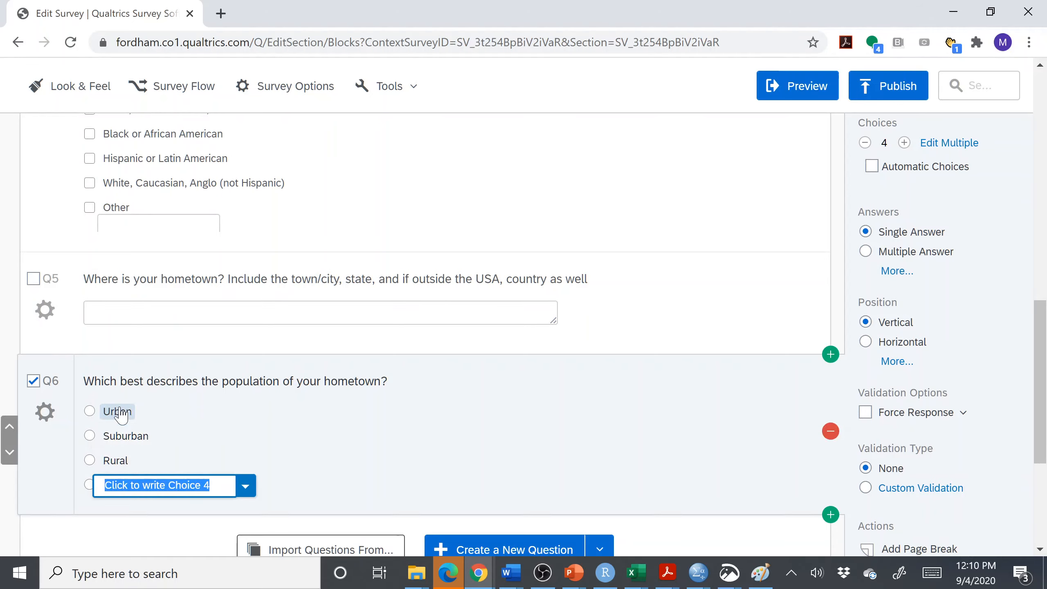
{"action": "type", "text": "Other"}
{"action": "left_click", "coordinate": [289, 486]}
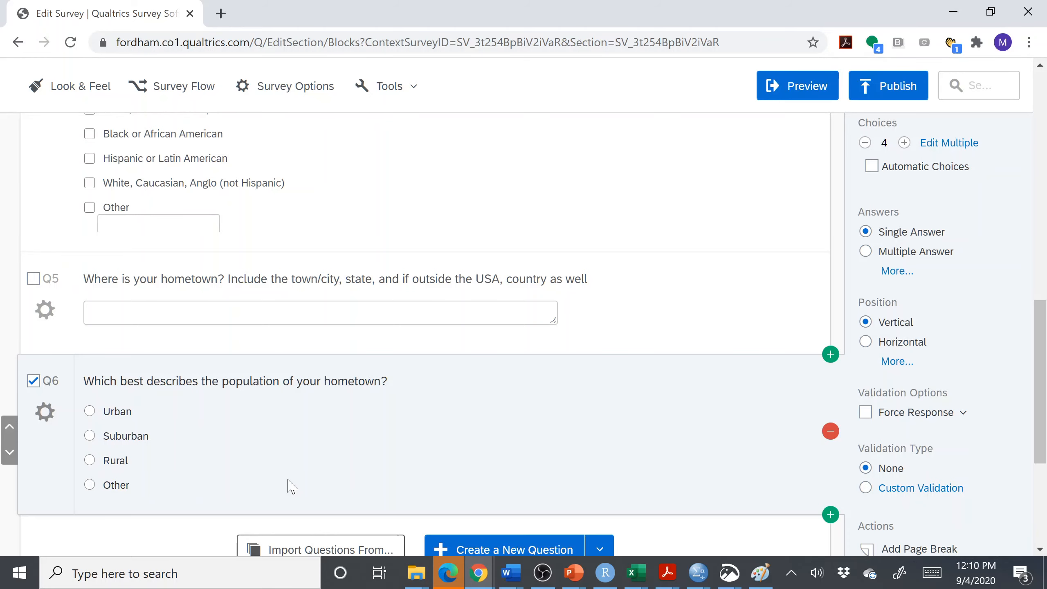
Turn on Force Response for the hometown population question
{"action": "scroll", "coordinate": [1045, 474], "scroll_direction": "down", "scroll_amount": 3}
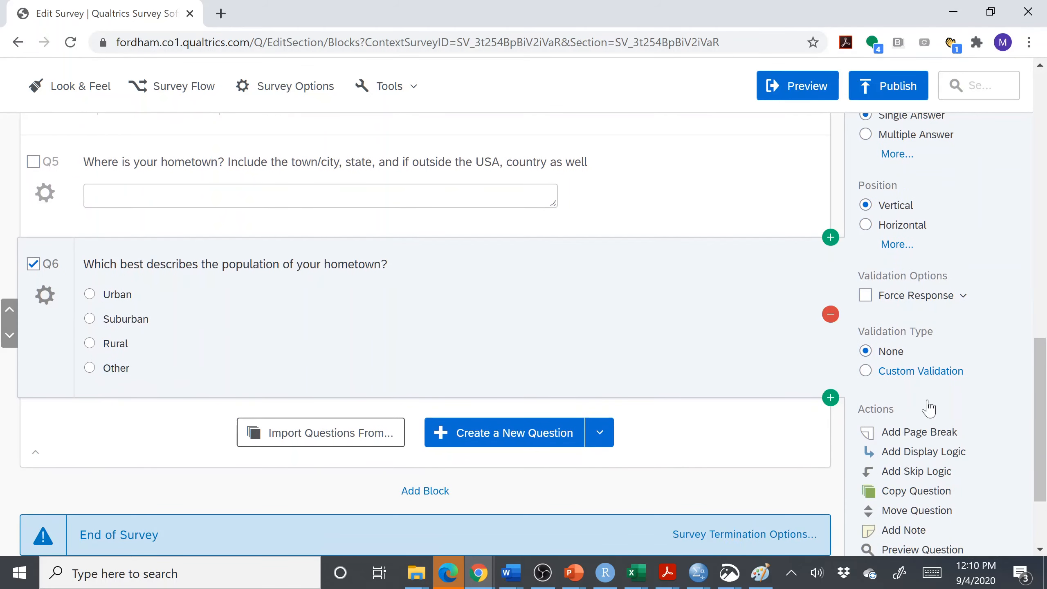
{"action": "scroll", "coordinate": [1045, 433], "scroll_direction": "down", "scroll_amount": 1}
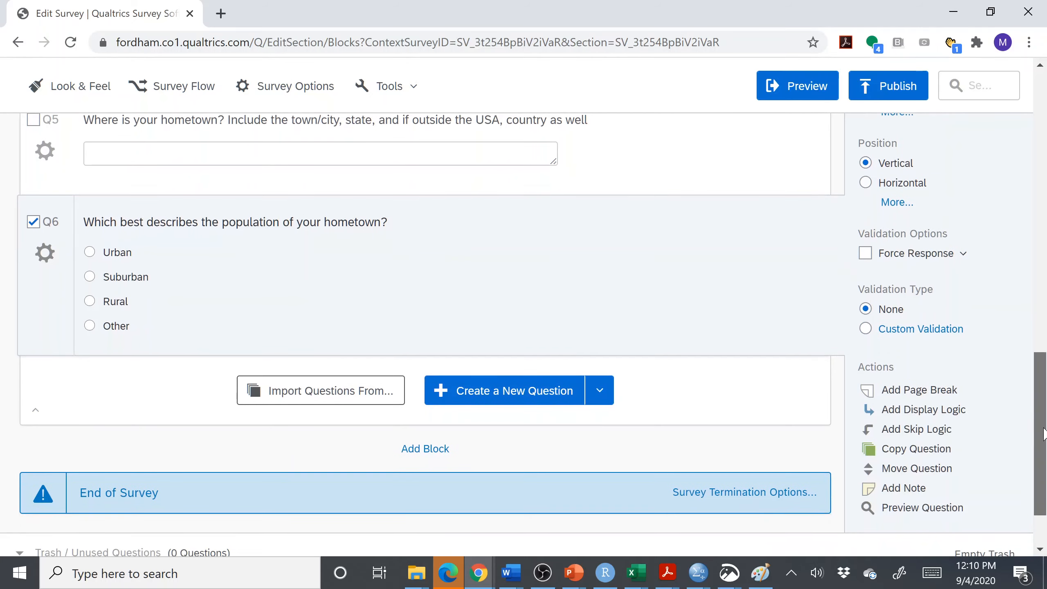
{"action": "left_click_drag", "start_coordinate": [1045, 433], "coordinate": [1041, 414]}
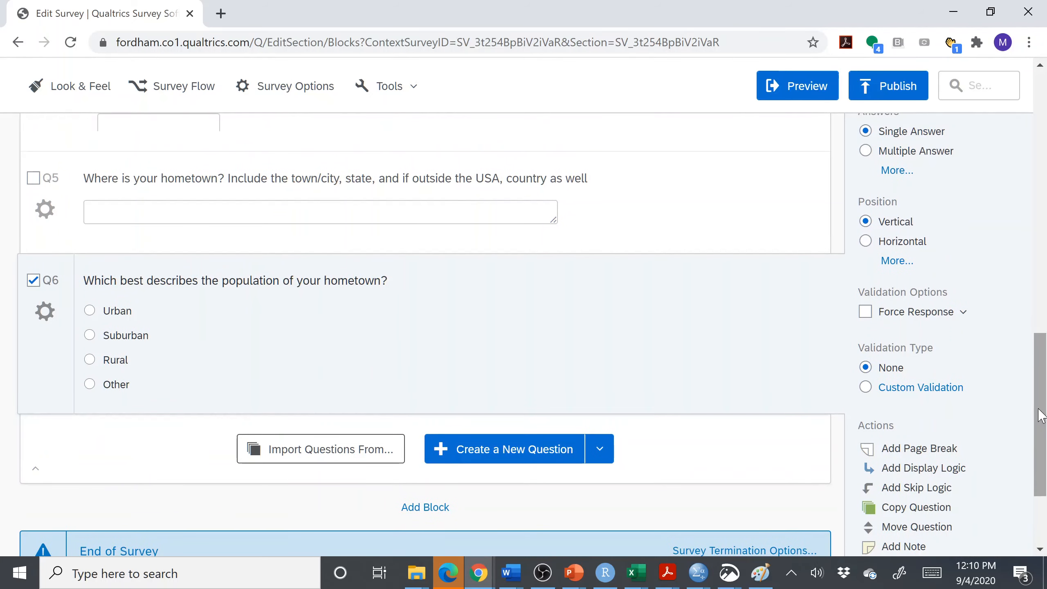
{"action": "left_click", "coordinate": [866, 314]}
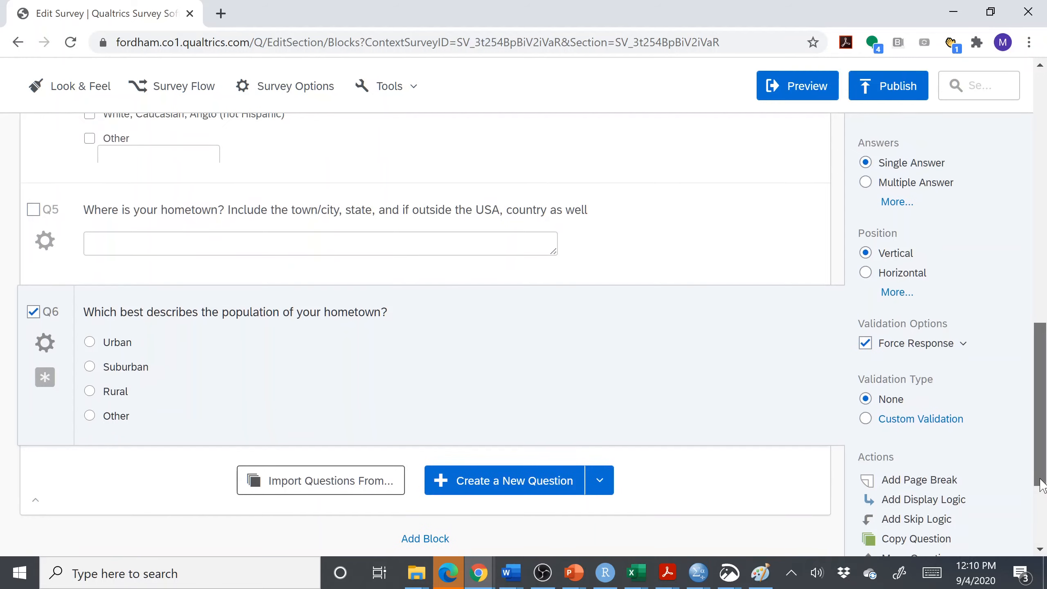